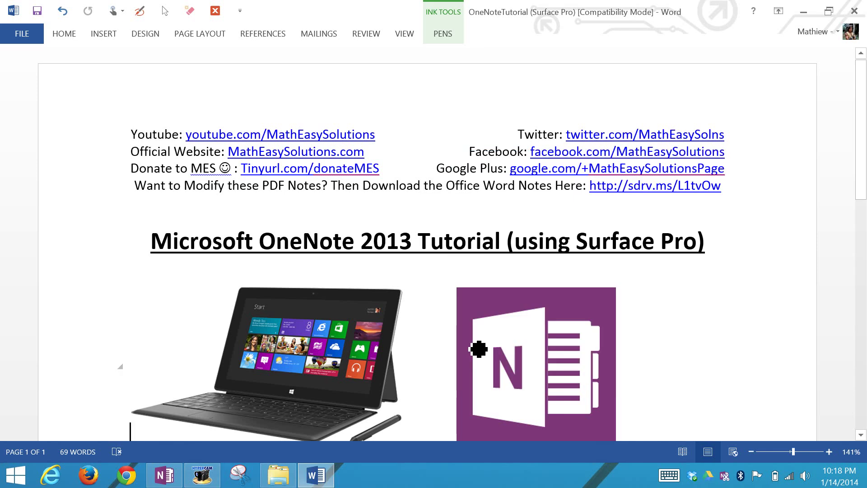
- Underline "Surface Pro" in the title with ink and draw arrows pointing to the laptop picture and the OneNote logo
scroll(855, 203, down, 3)
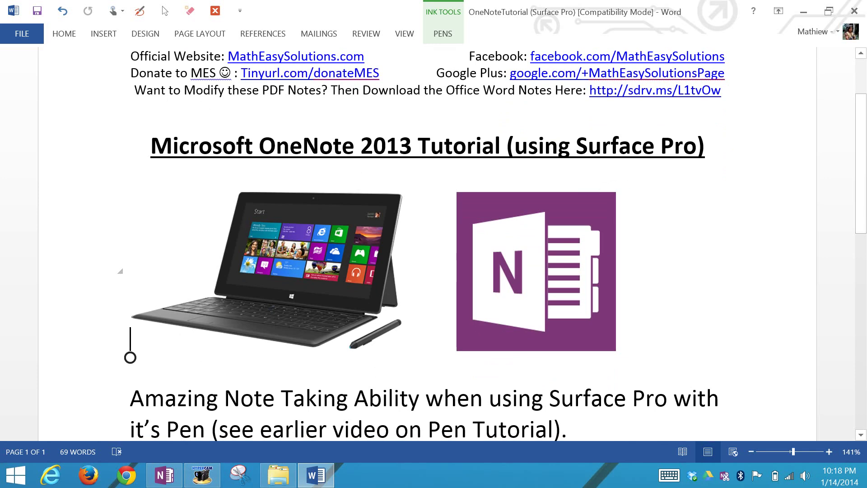
drag(585, 164, 704, 157)
mouse_move(133, 213)
mouse_down()
mouse_move(206, 222)
mouse_move(183, 237)
mouse_up()
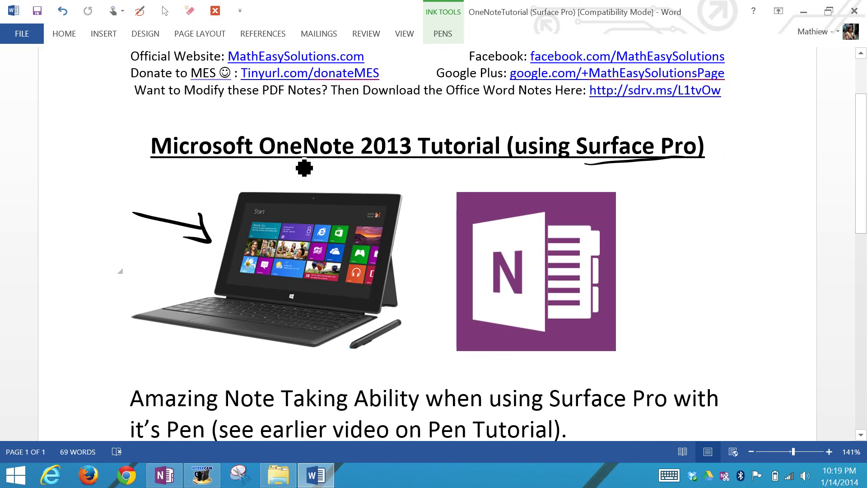
drag(704, 228, 633, 273)
drag(647, 243, 647, 270)
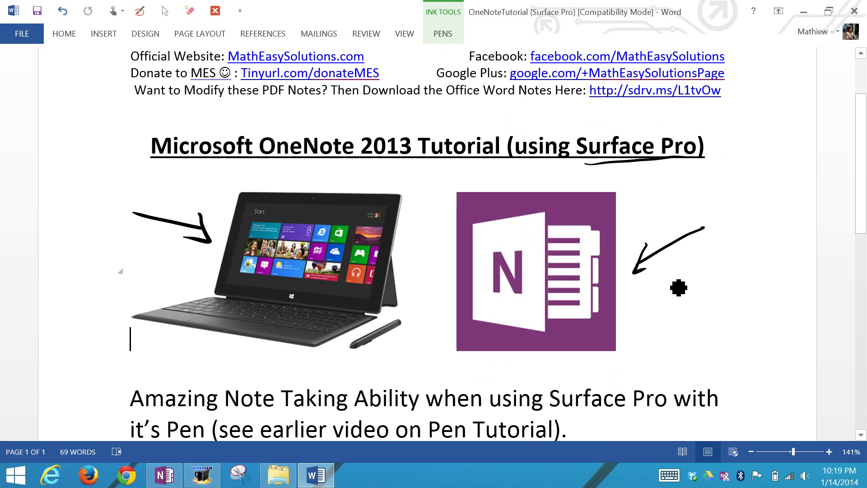
- Underline "Amazing", "Surface Pro", "it's Pen" and "on Pen Tutorial" in the note-taking paragraph with ink
scroll(318, 197, down, 2)
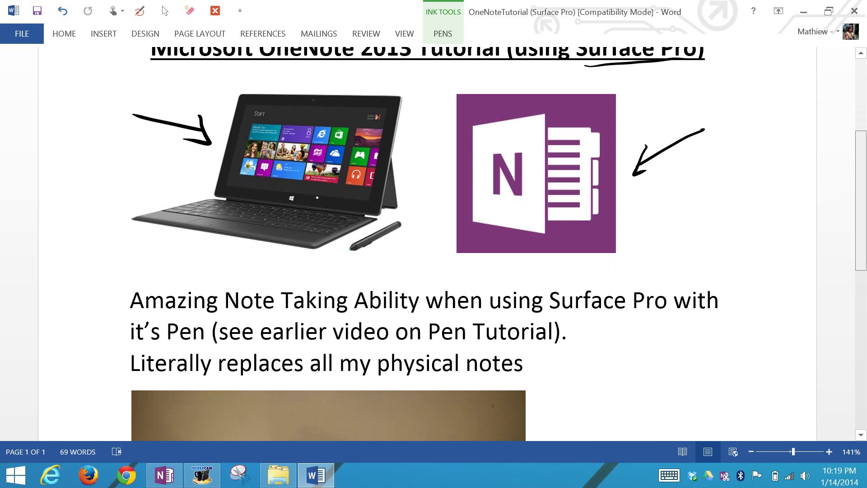
click(317, 198)
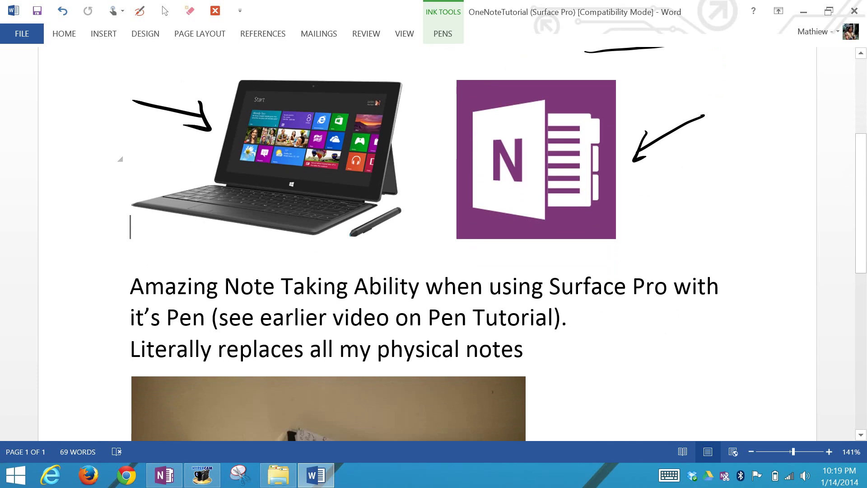
click(277, 167)
drag(856, 198, 857, 219)
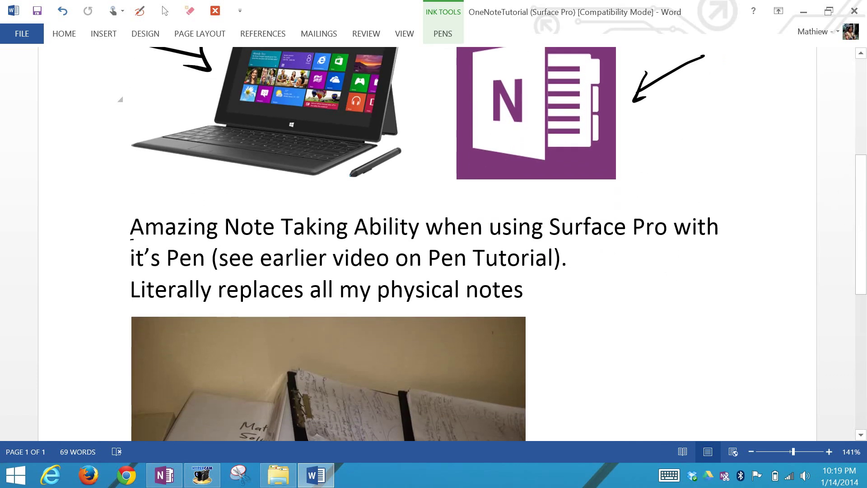
drag(130, 240, 225, 242)
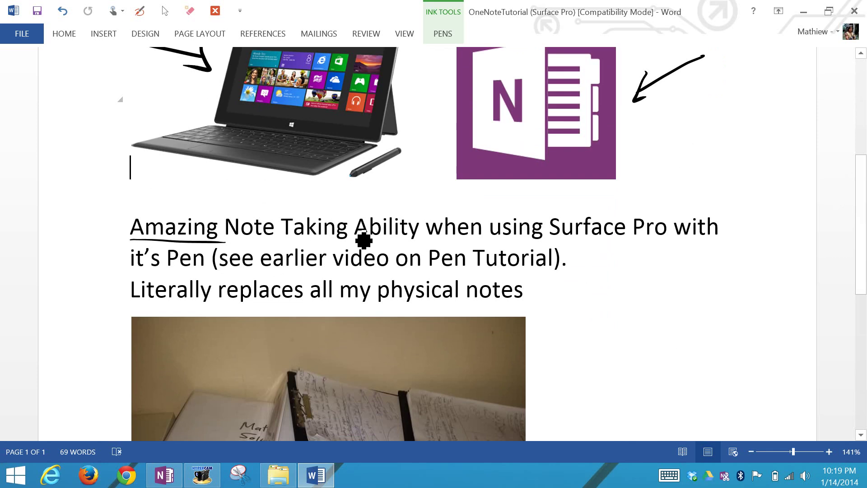
drag(547, 240, 684, 242)
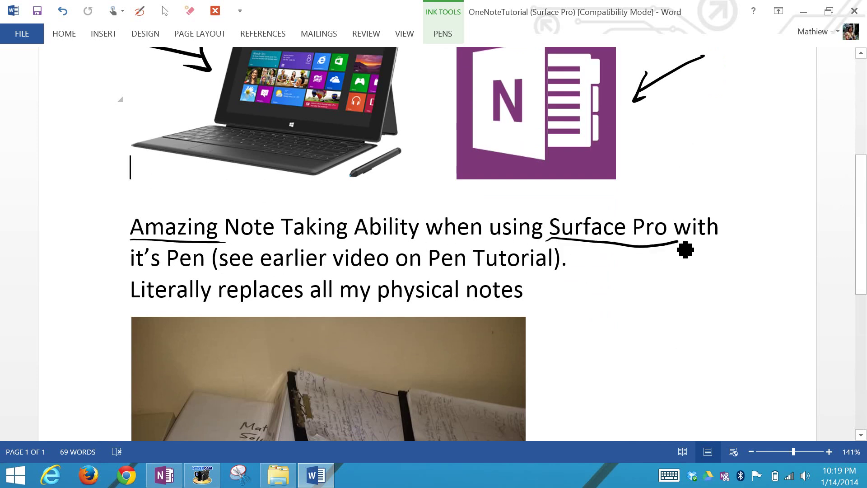
drag(116, 274, 191, 276)
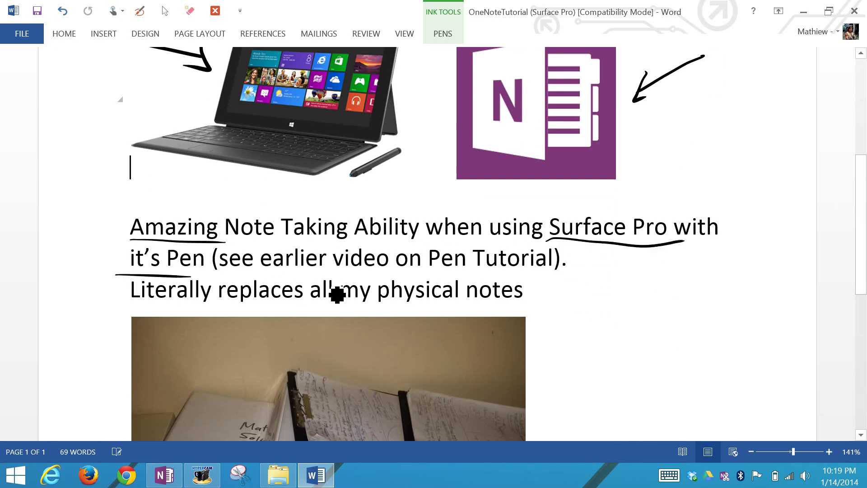
drag(374, 271, 554, 268)
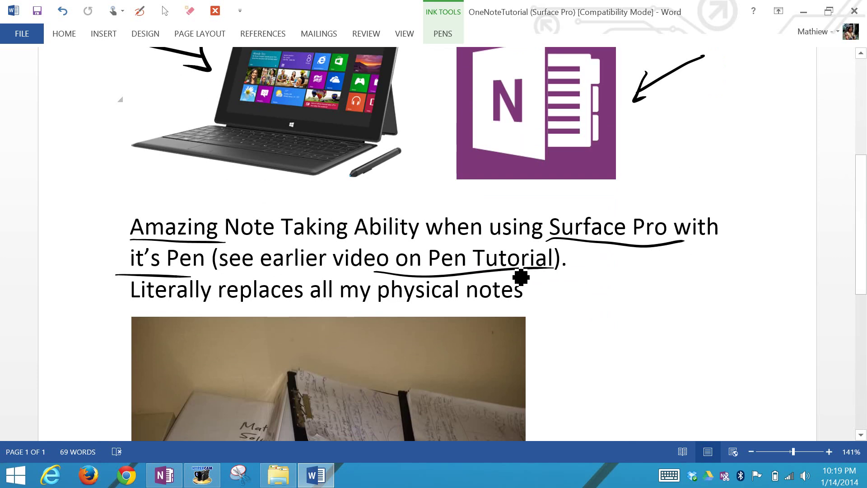
- Underline "replaces all" with ink in the line about physical notes
scroll(521, 277, down, 3)
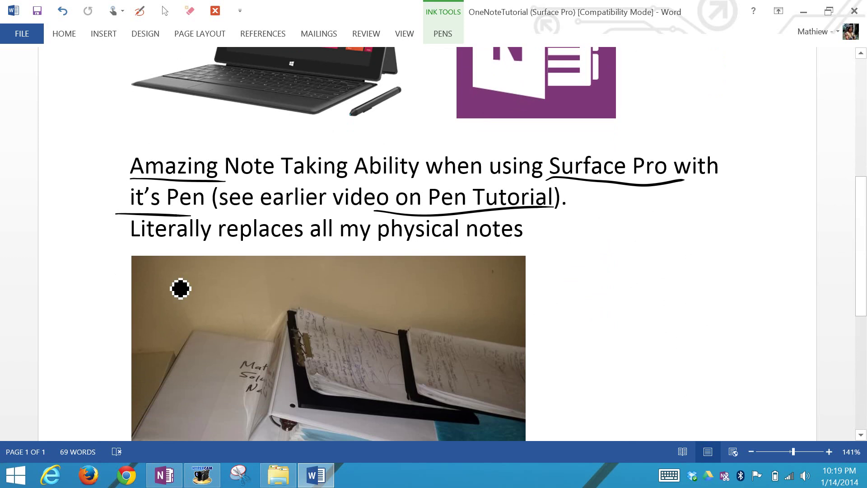
scroll(180, 289, down, 5)
scroll(856, 241, down, 1)
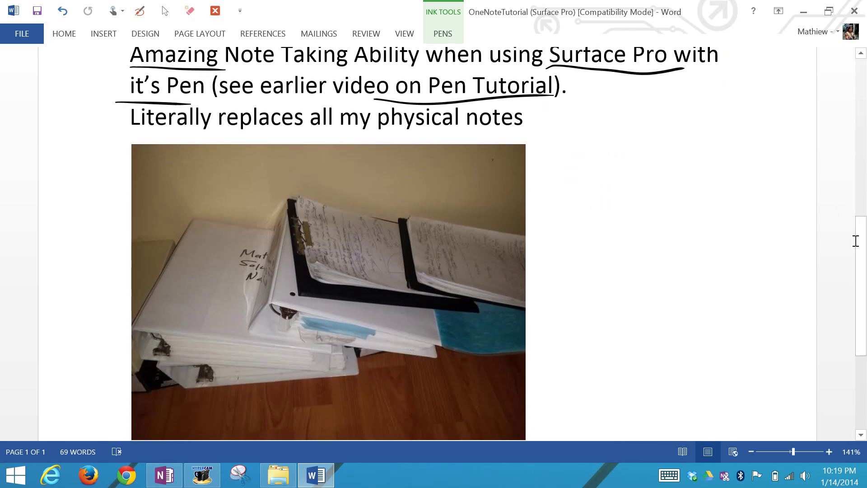
drag(216, 136, 351, 133)
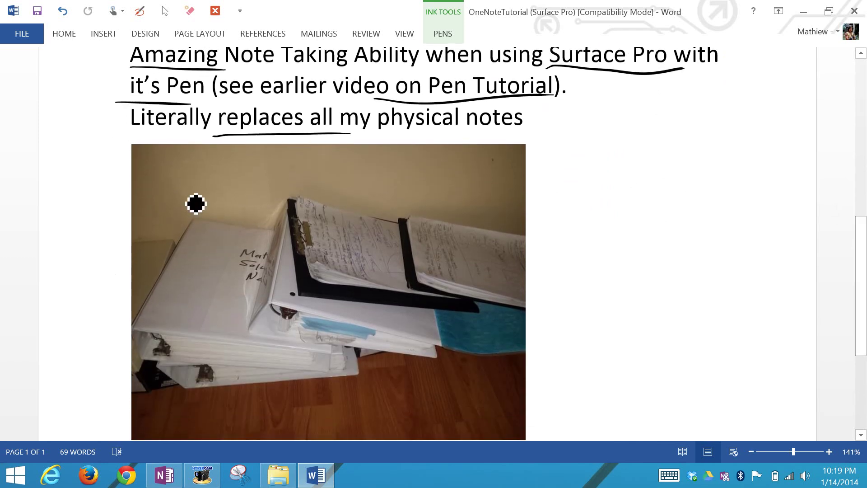
- Draw four ink arrows on the photo, pointing at the white binders and the clipboards of handwritten notes
mouse_move(225, 197)
mouse_down()
mouse_move(227, 251)
mouse_move(207, 238)
mouse_up()
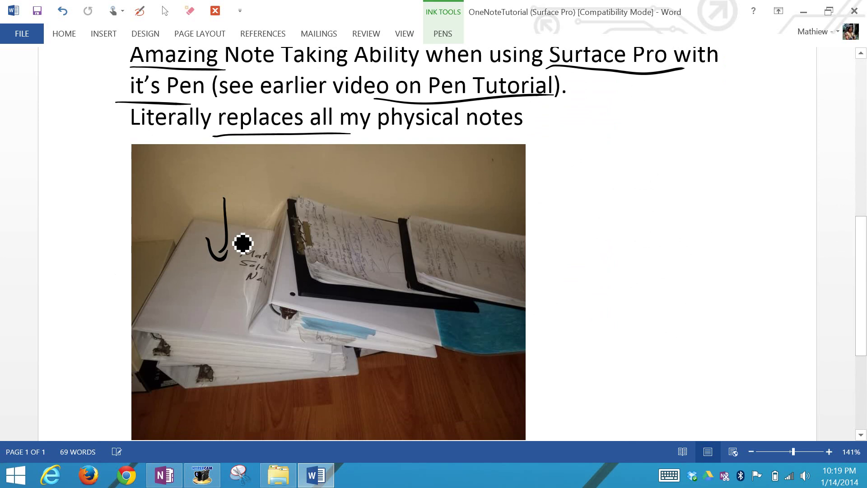
mouse_move(299, 181)
mouse_down()
mouse_move(286, 230)
mouse_move(265, 246)
mouse_up()
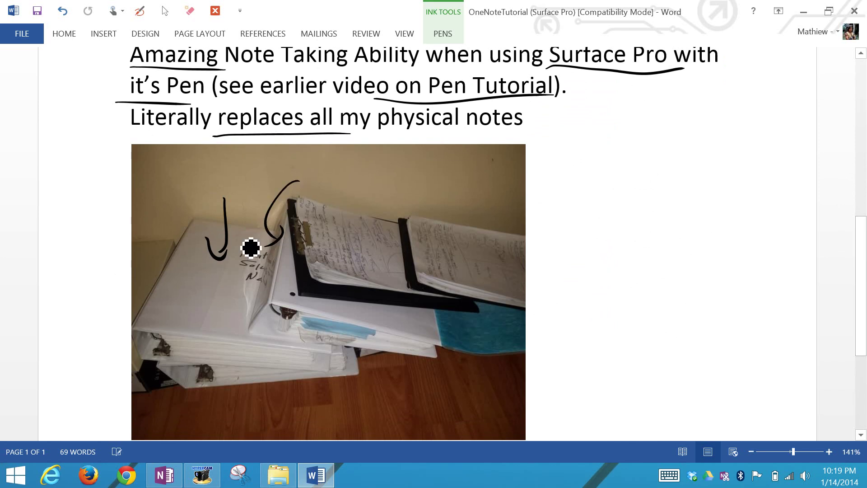
drag(284, 391, 326, 415)
drag(295, 378, 282, 404)
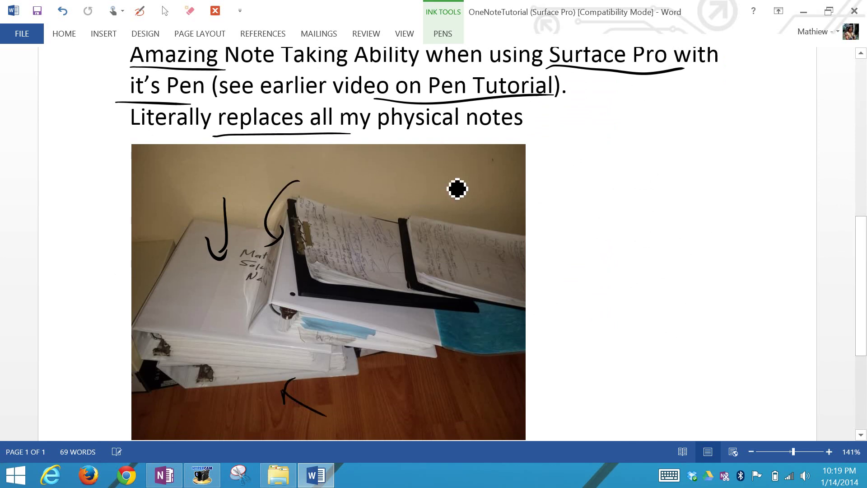
drag(448, 178, 391, 197)
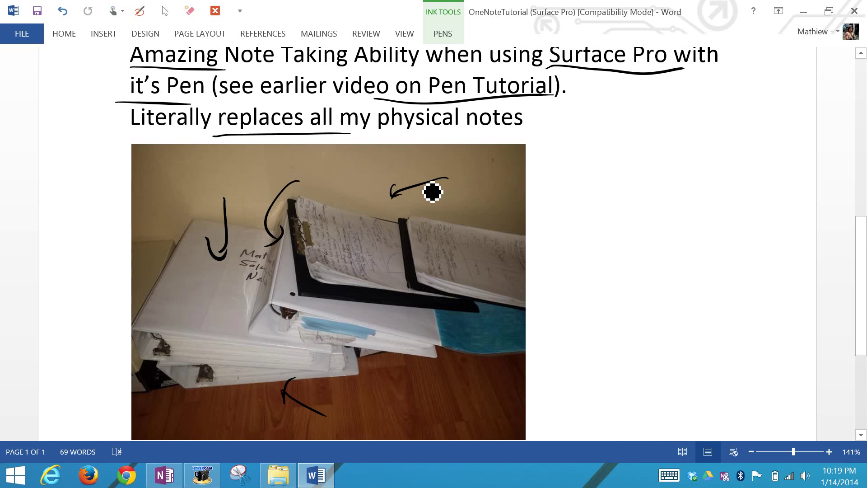
- Circle the OneNote logo with ink
drag(857, 238, 856, 257)
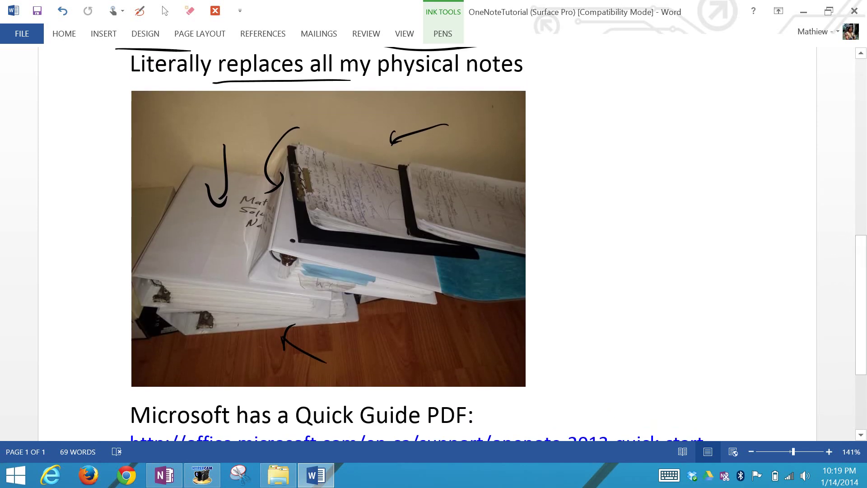
drag(861, 305, 861, 207)
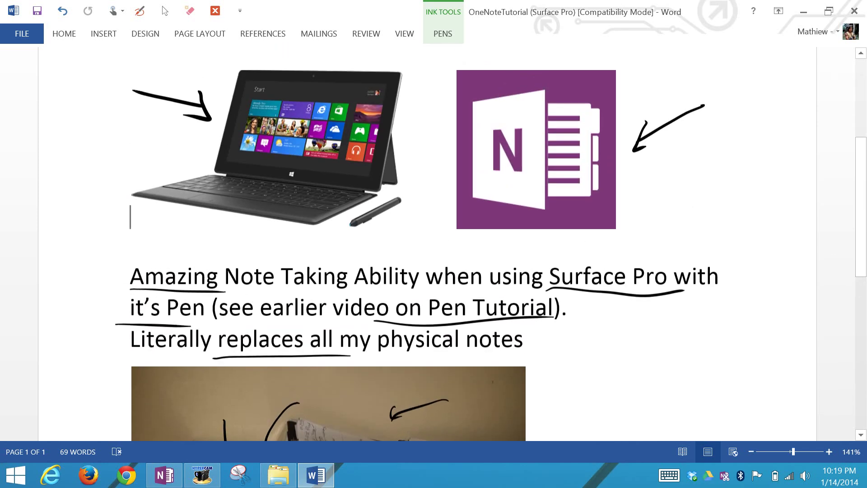
mouse_move(521, 85)
mouse_down()
mouse_move(513, 232)
mouse_move(549, 90)
mouse_up()
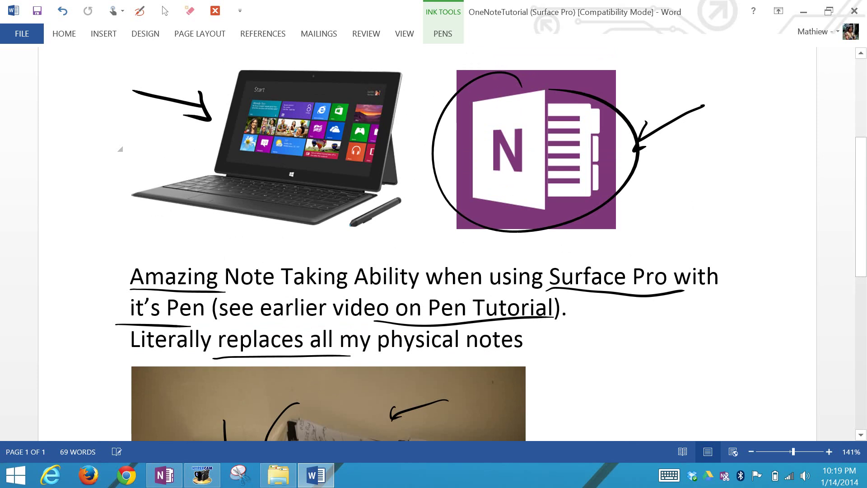
- View the Quick Guide PDF link, then switch to OneNote and open the Solutions section of the MES Notes notebook
scroll(267, 380, down, 8)
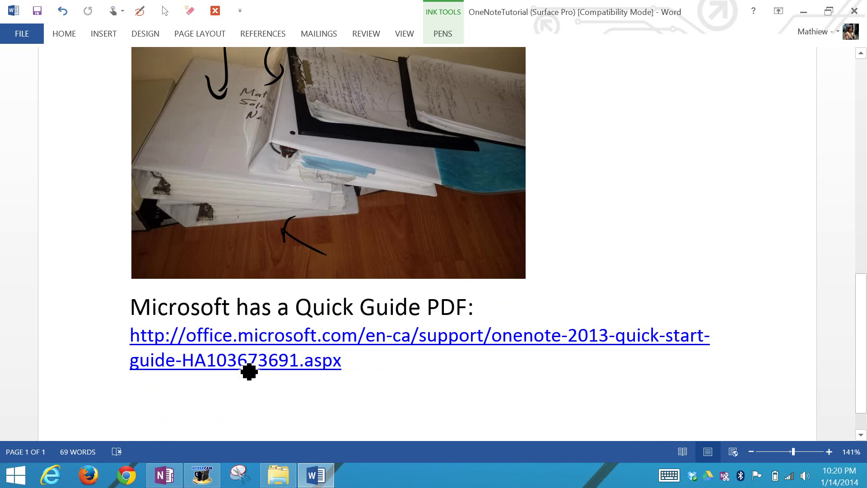
scroll(305, 376, up, 1)
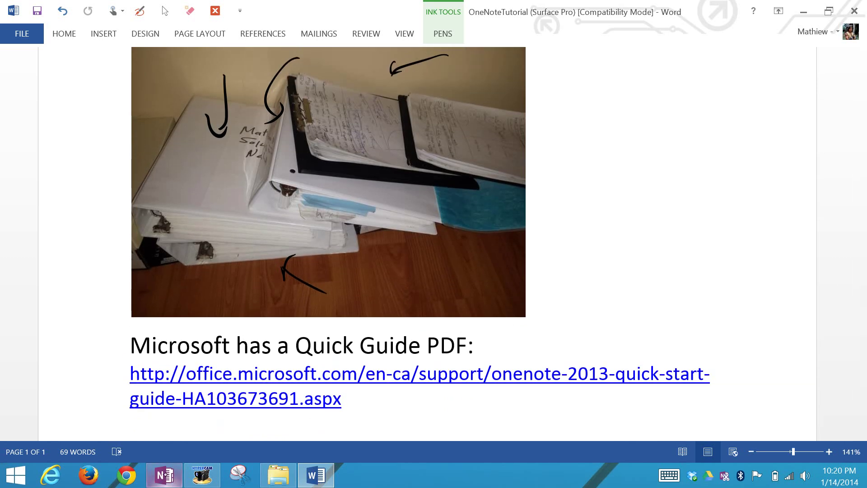
click(164, 474)
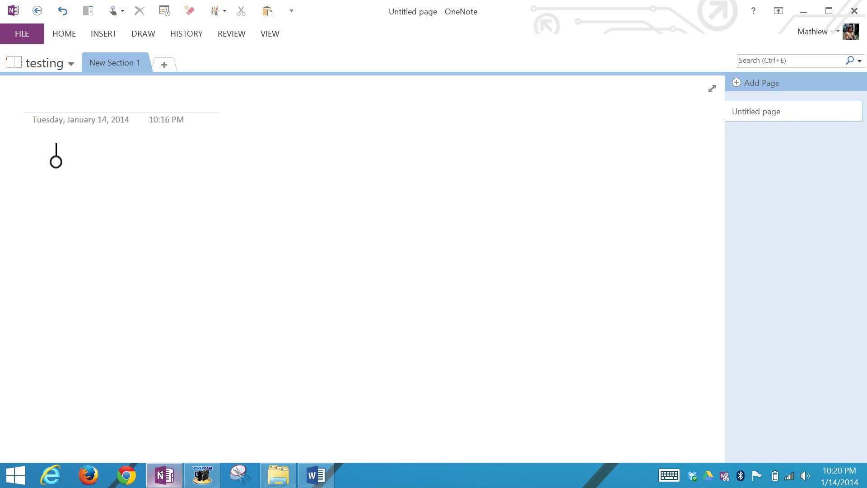
click(65, 65)
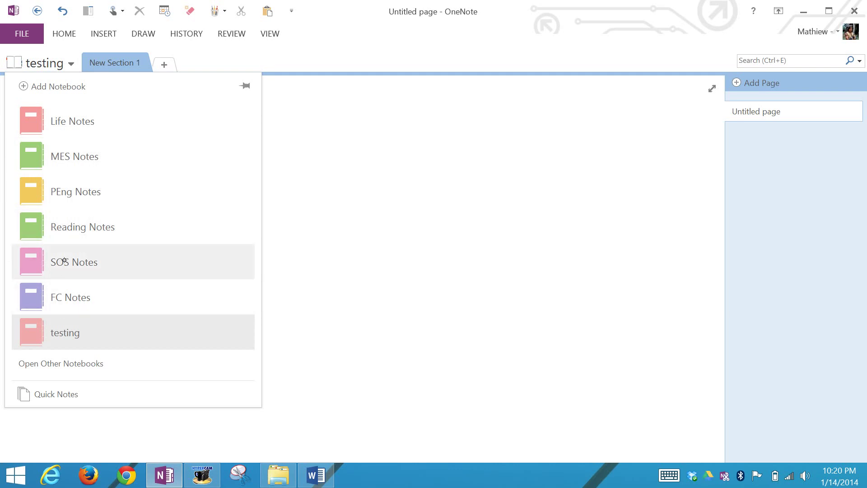
click(60, 161)
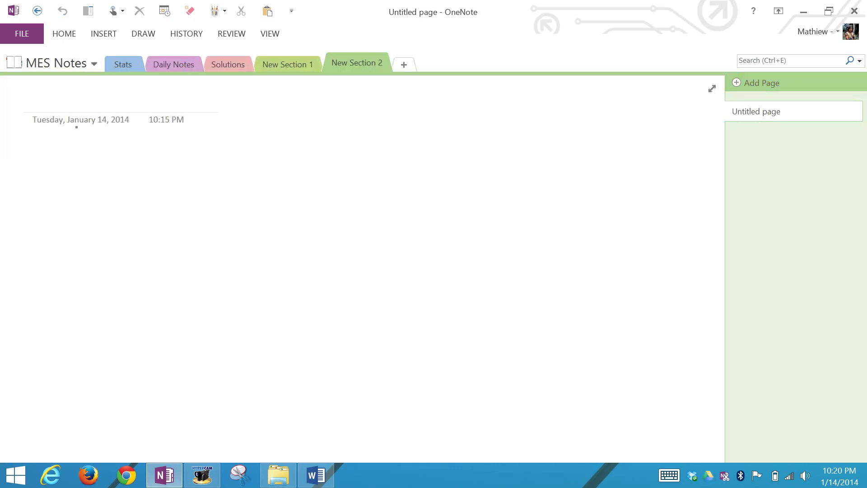
click(228, 64)
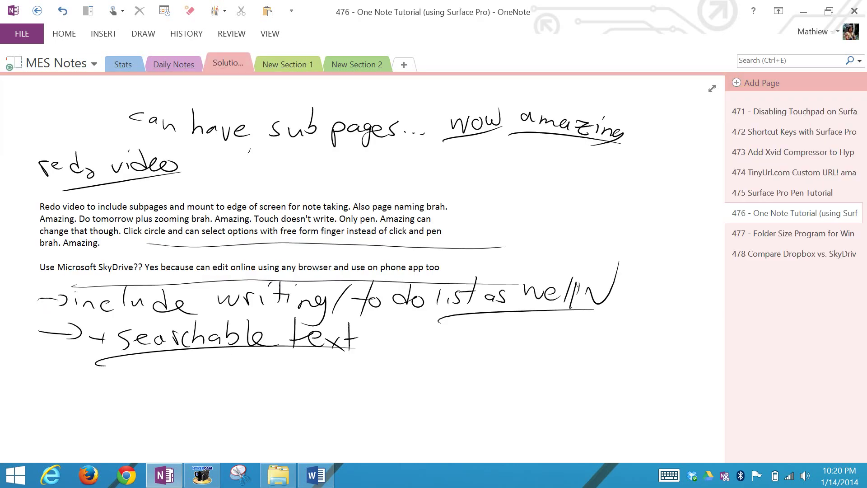
- Browse the pages of the Solutions section from 472 through 478, ending on page 476 about the One Note tutorial
click(794, 131)
click(795, 152)
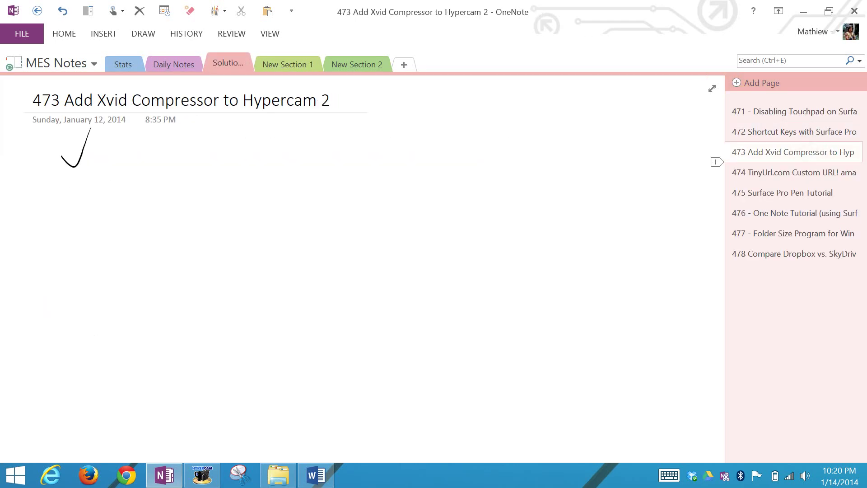
click(794, 172)
click(796, 193)
click(795, 213)
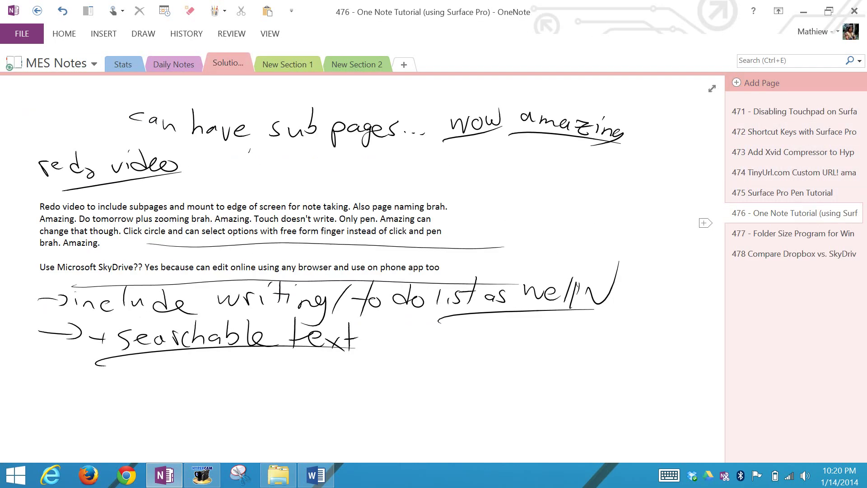
click(794, 253)
click(794, 212)
click(794, 213)
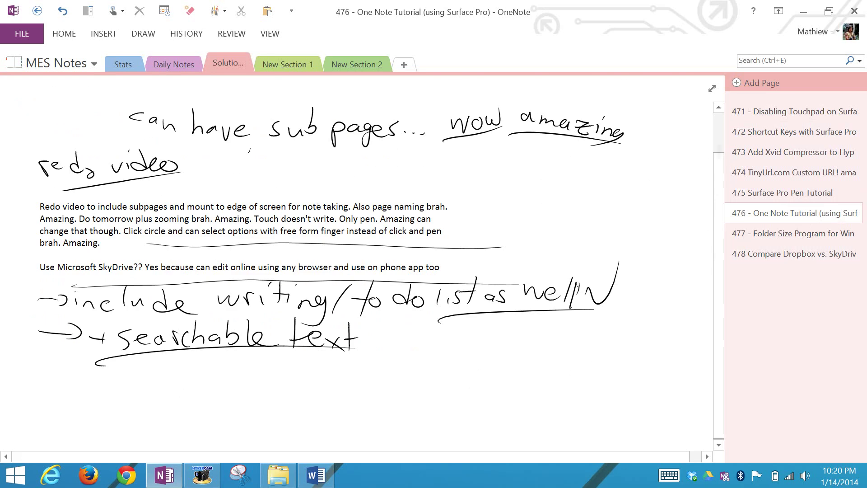
- Examine the handwritten and typed notes on page 476, including at a larger magnification
scroll(357, 271, down, 2)
scroll(357, 271, up, 4)
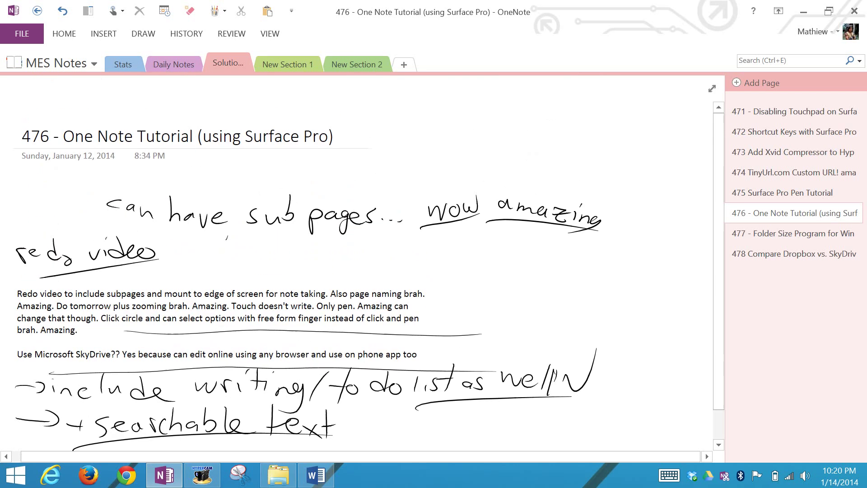
scroll(357, 271, down, 2)
click(89, 416)
scroll(484, 273, up, 5)
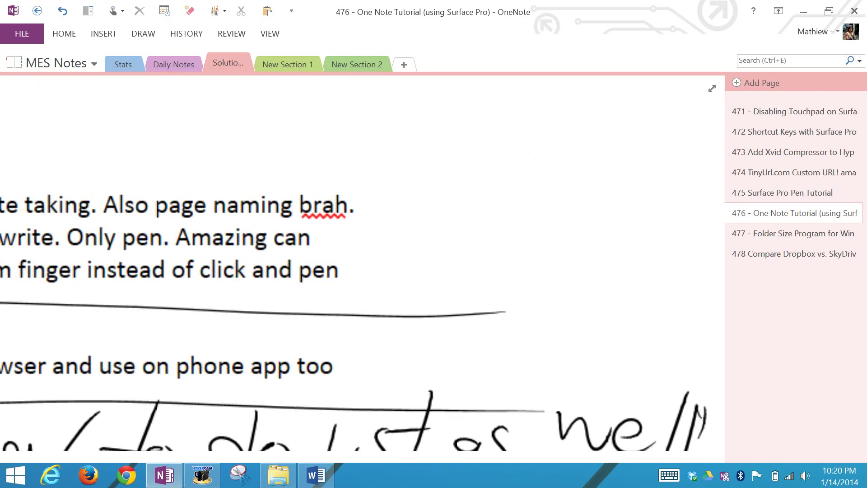
scroll(546, 260, down, 4)
scroll(357, 271, down, 1)
scroll(357, 272, left, 2)
scroll(357, 272, right, 5)
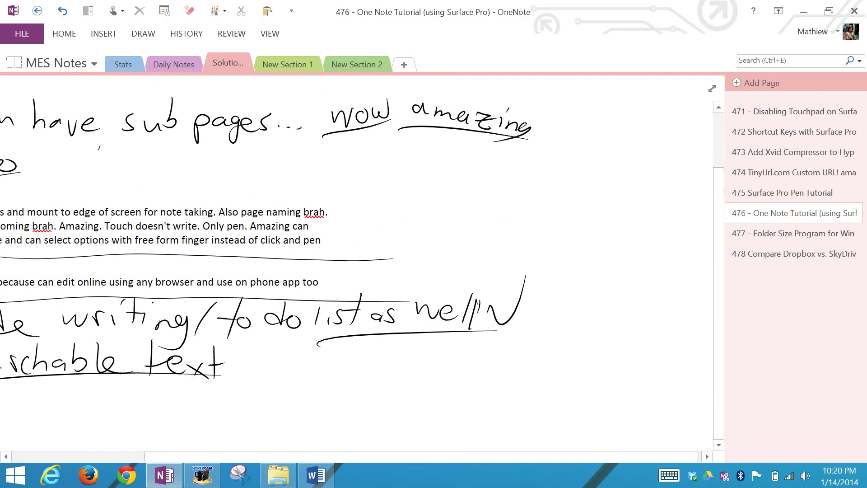
- View the options for creating a new notebook
click(50, 63)
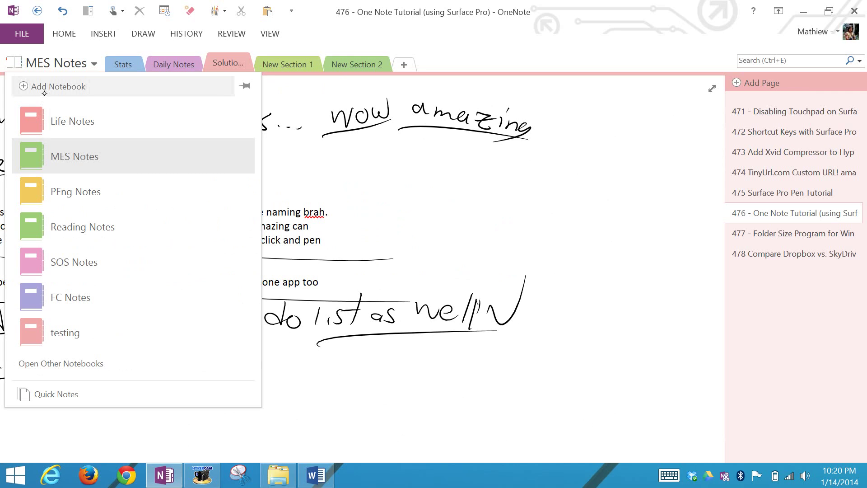
click(41, 87)
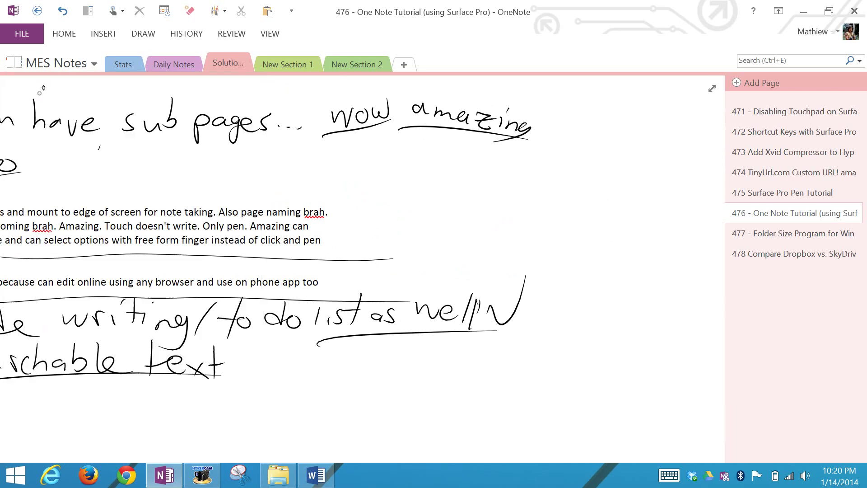
click(22, 30)
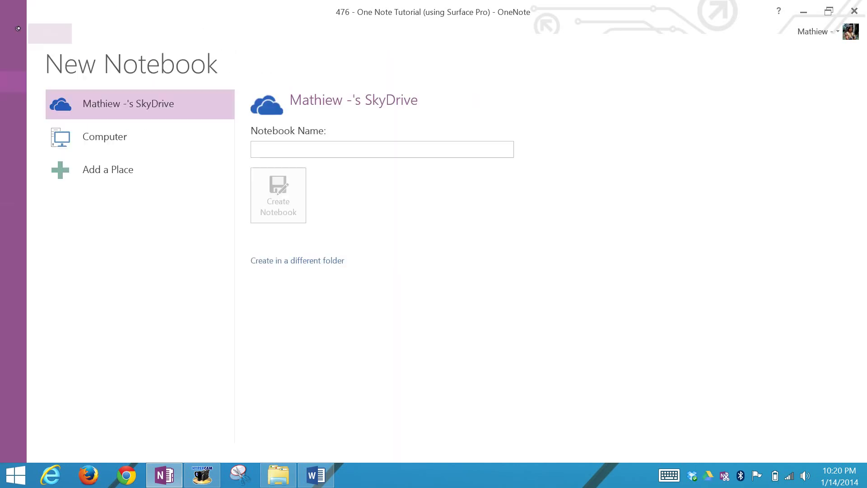
- View the list of available notebooks and return to the MES Notes page
click(57, 63)
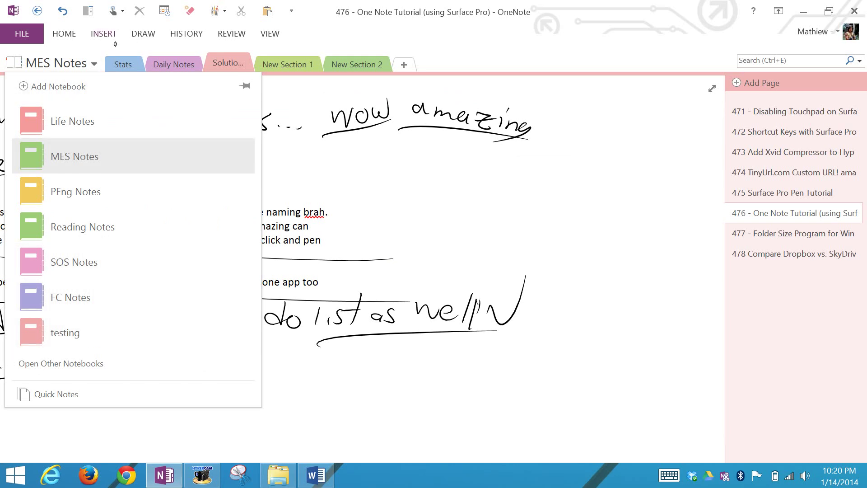
click(146, 76)
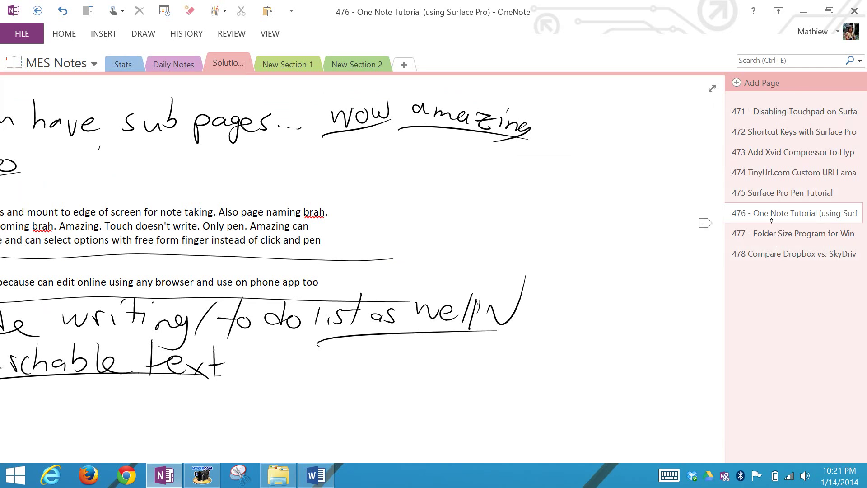
- Make page 476 about the One Note tutorial a subpage and promote it back to a regular page
right_click(800, 217)
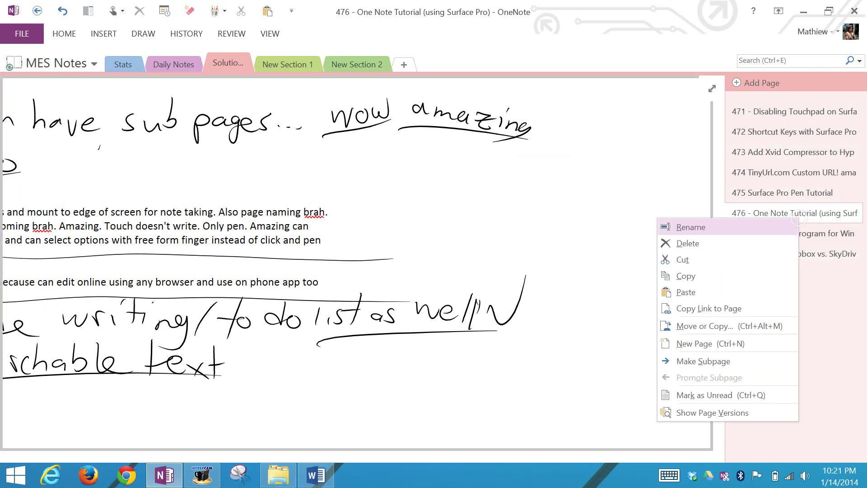
click(703, 361)
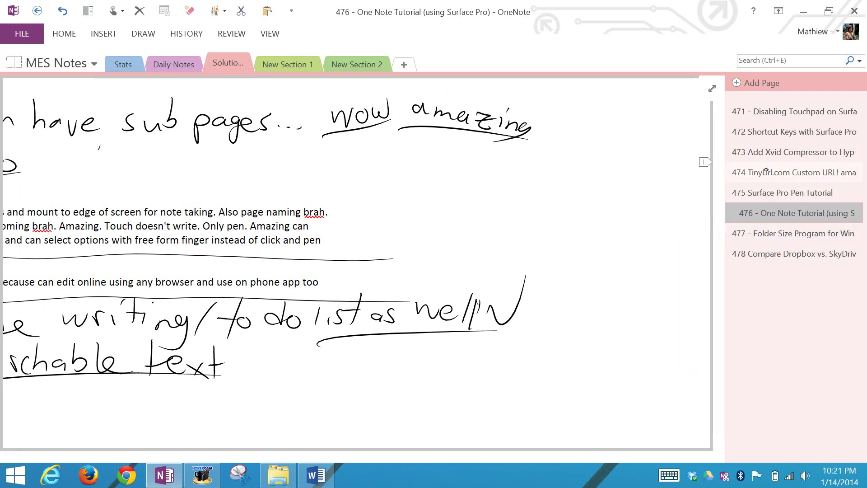
right_click(803, 217)
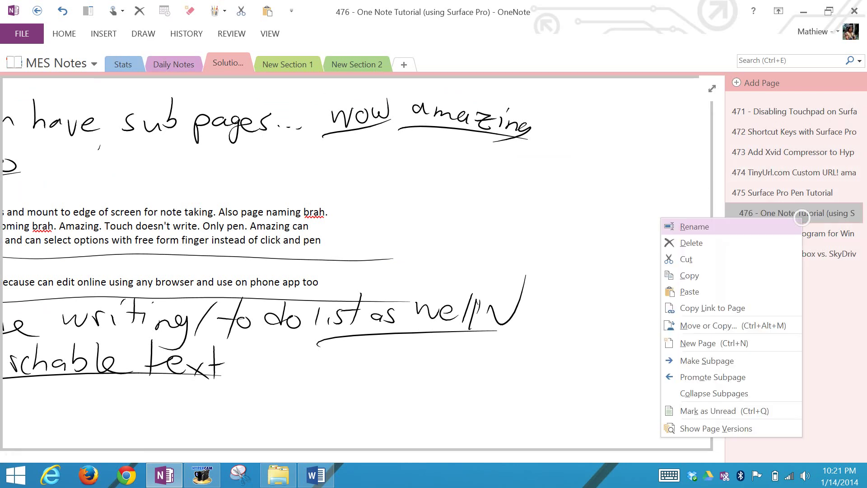
click(713, 378)
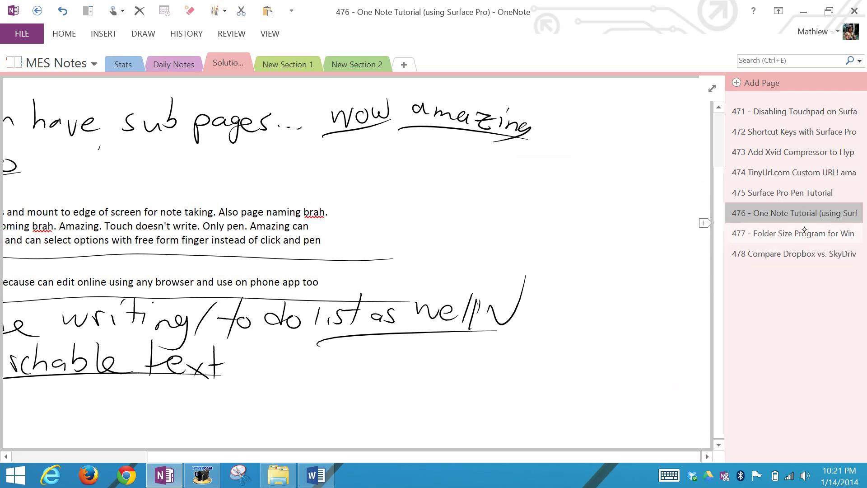
- View the notebook list and the search across notebooks, and underline the handwritten words "sub pages" on page 476
key(ctrl+g)
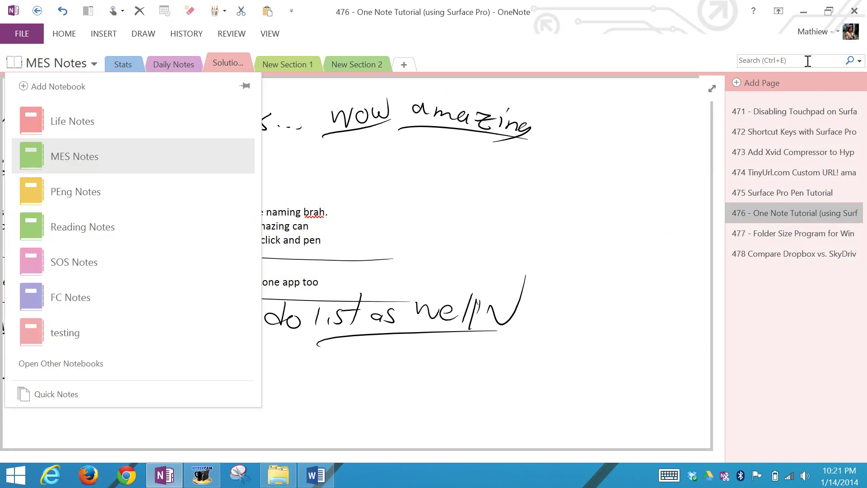
click(752, 60)
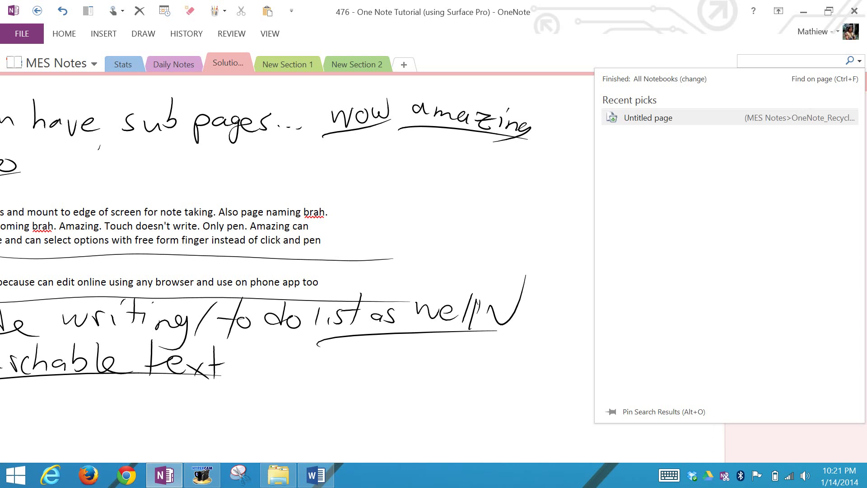
drag(129, 140, 200, 140)
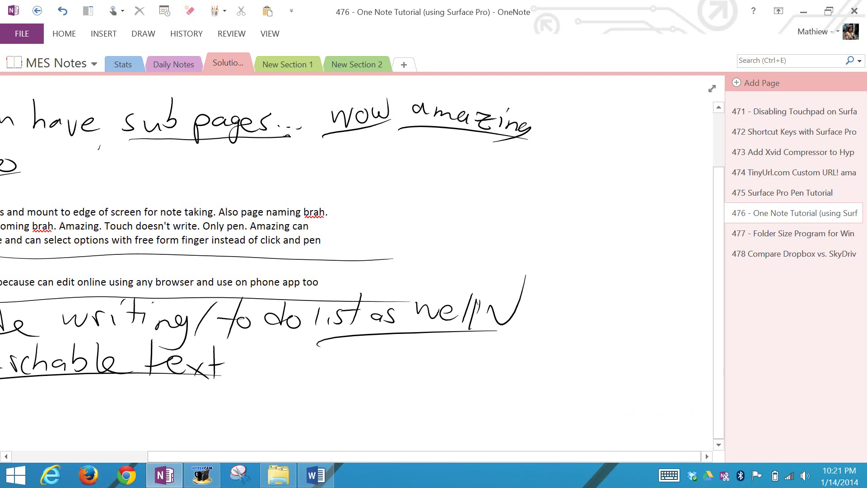
- Start a new SkyDrive notebook in a different folder, choosing the OneNotes folder as its location
click(56, 63)
click(58, 86)
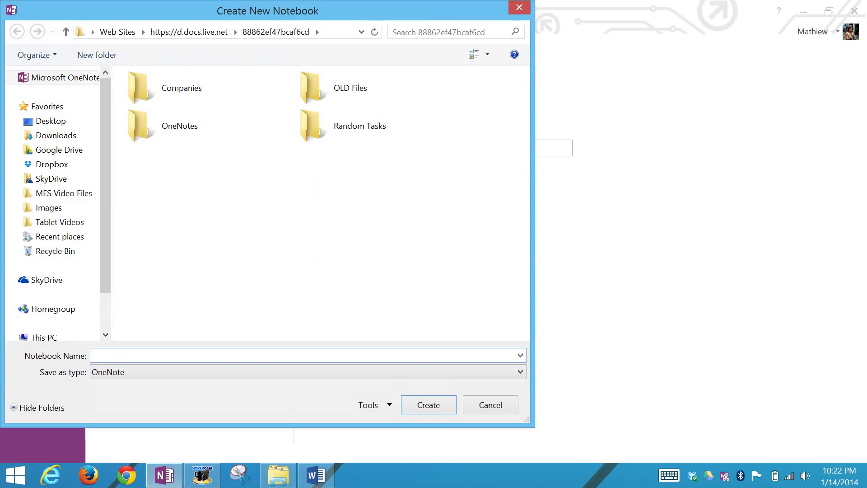
click(170, 133)
double_click(180, 126)
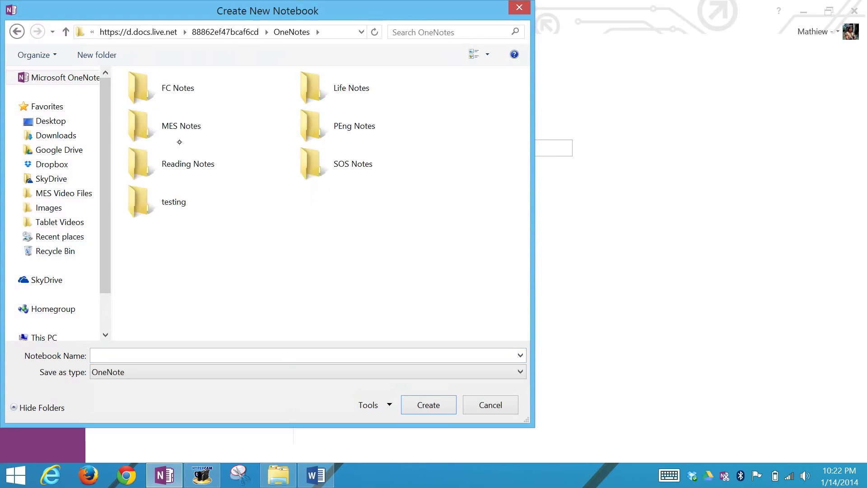
- Name the new notebook "testing2" using the touch keyboard's handwriting input
click(131, 351)
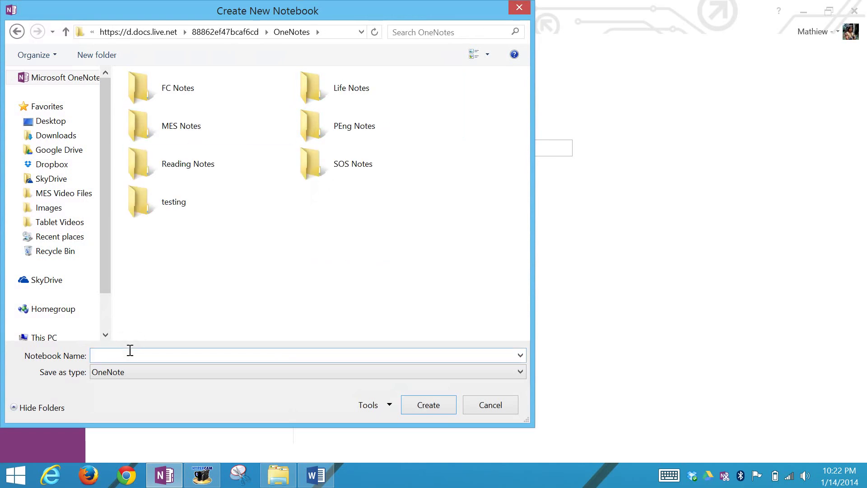
click(670, 475)
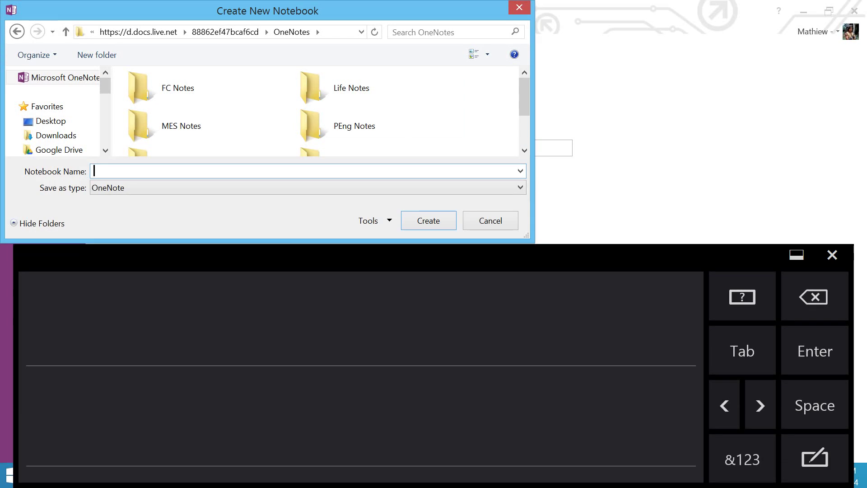
click(815, 457)
click(718, 412)
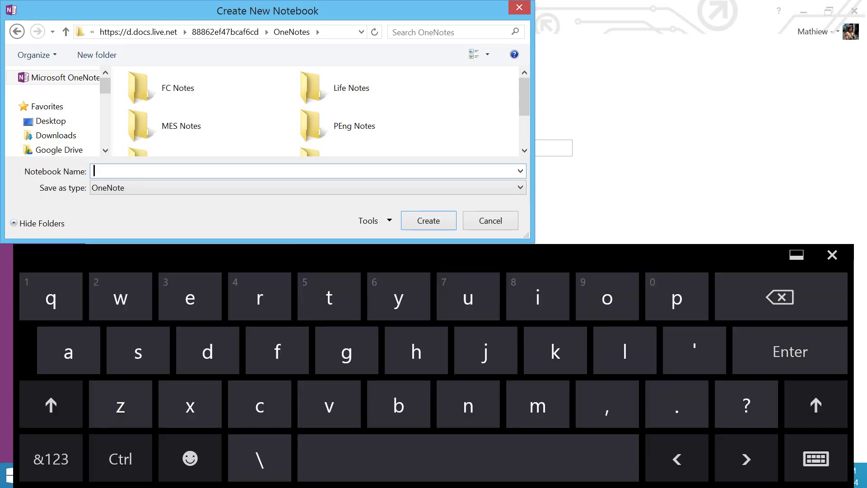
click(816, 459)
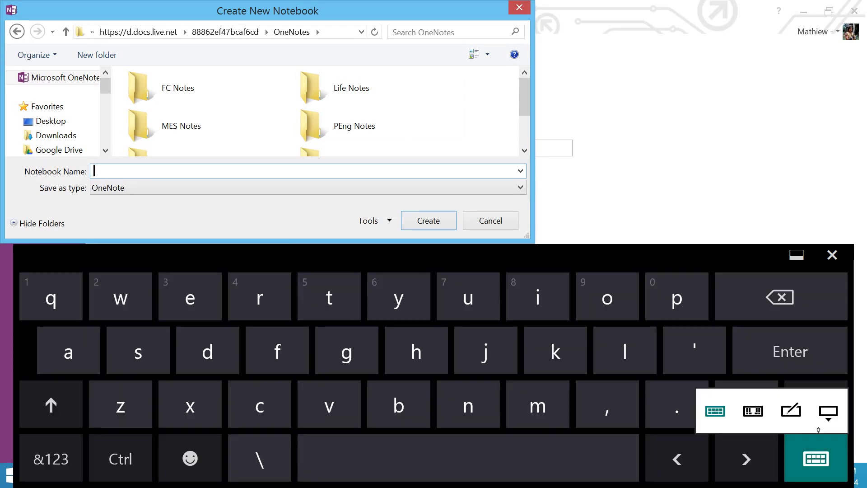
click(790, 411)
mouse_move(175, 295)
mouse_down()
mouse_move(183, 351)
mouse_move(185, 332)
mouse_up()
drag(202, 339, 235, 349)
drag(253, 299, 256, 347)
drag(244, 334, 265, 331)
mouse_move(276, 331)
mouse_down()
mouse_move(277, 343)
mouse_move(311, 346)
mouse_move(305, 379)
mouse_up()
click(278, 304)
drag(351, 310, 375, 342)
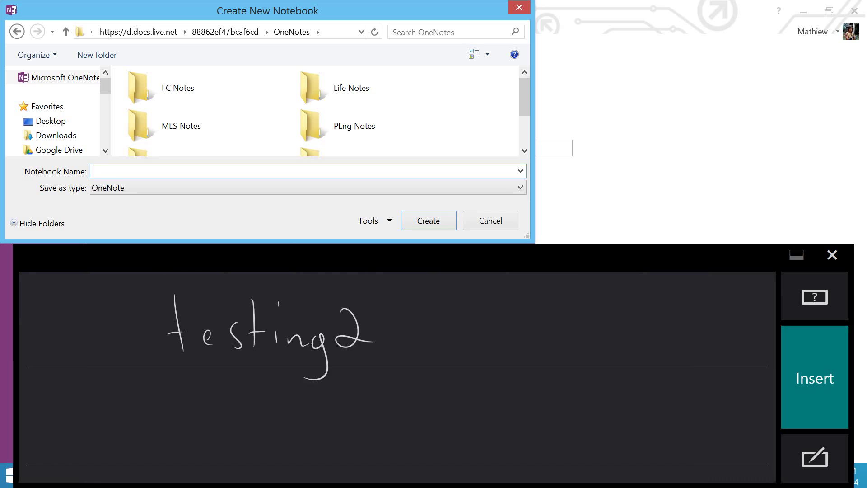
click(815, 378)
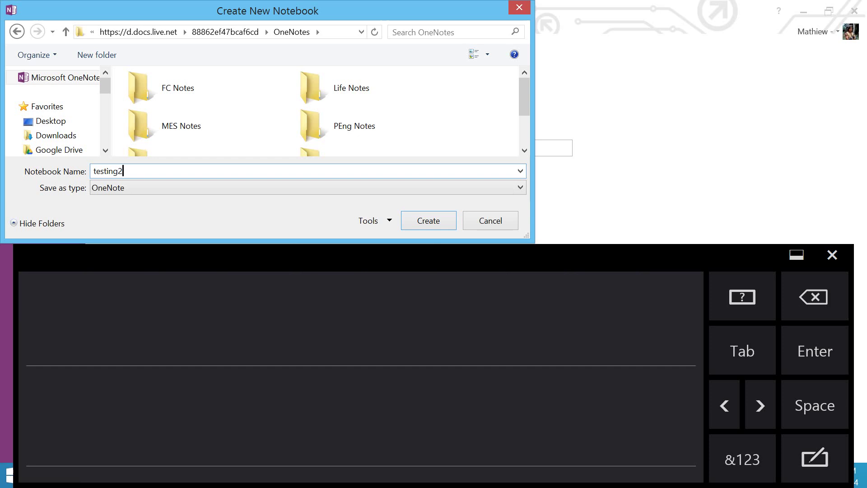
- Create the testing2 notebook and decline to share it with other people
click(425, 218)
click(833, 255)
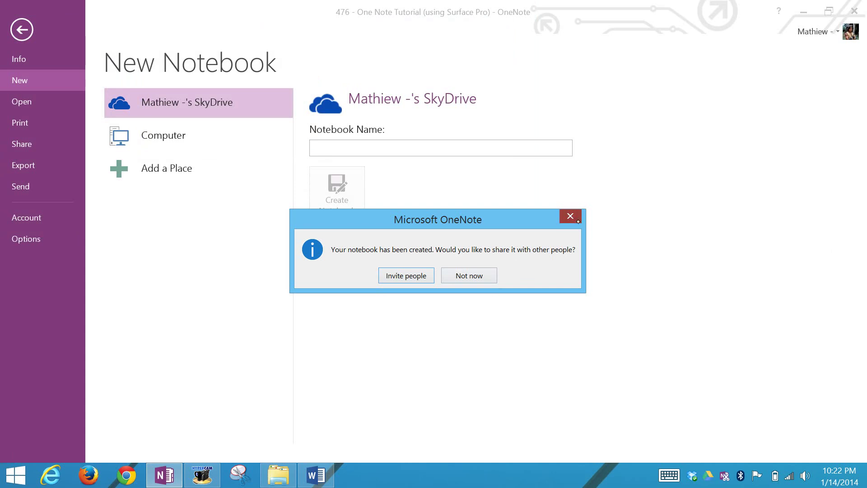
click(473, 275)
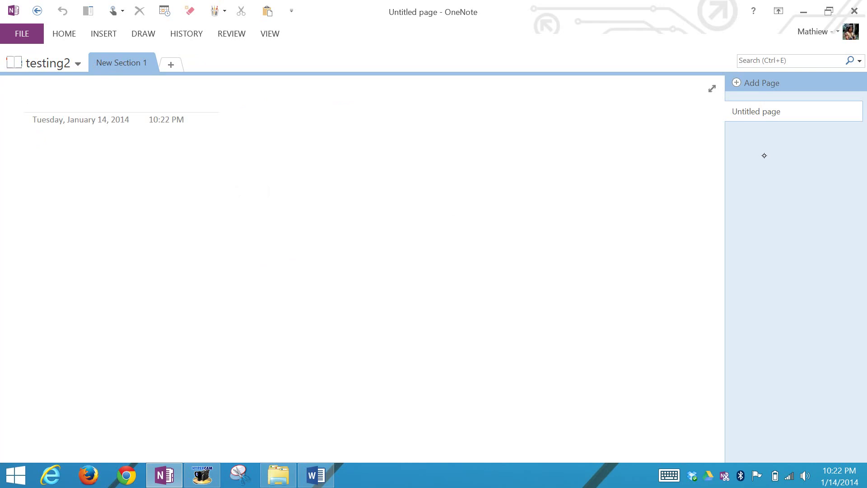
- Handwrite "testing" in ink below the date on the untitled page
click(33, 117)
drag(93, 135, 95, 163)
mouse_move(84, 159)
mouse_down()
mouse_move(99, 152)
mouse_move(123, 161)
mouse_up()
mouse_move(144, 135)
mouse_down()
mouse_move(146, 162)
mouse_move(151, 153)
mouse_up()
drag(158, 154, 179, 184)
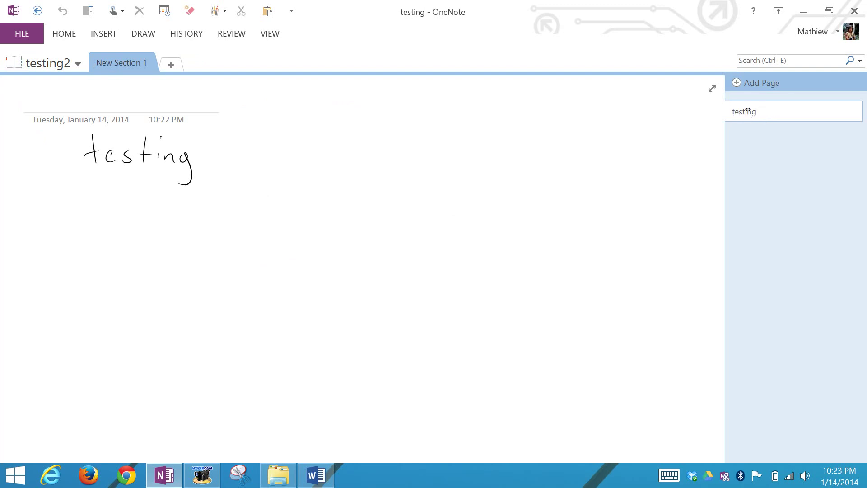
- Handwrite "Title" in the handwriting input for the page's title
click(33, 117)
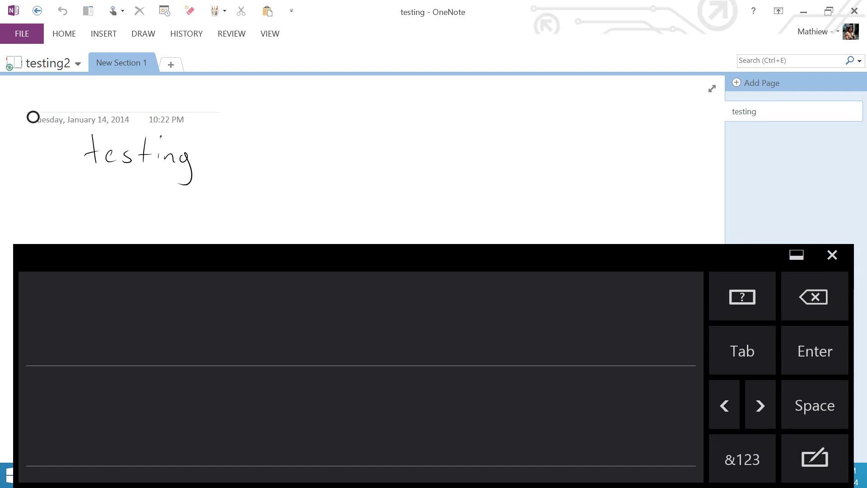
mouse_move(171, 307)
mouse_down()
mouse_move(177, 353)
mouse_move(188, 305)
mouse_up()
drag(204, 329, 208, 347)
click(200, 310)
mouse_move(226, 304)
mouse_down()
mouse_move(221, 345)
mouse_move(234, 328)
mouse_up()
mouse_move(243, 303)
mouse_down()
mouse_move(247, 342)
mouse_move(281, 347)
mouse_up()
click(299, 346)
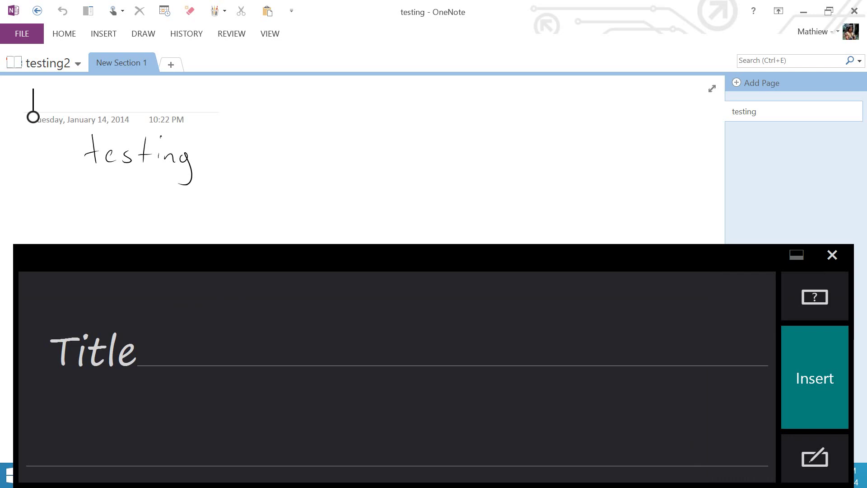
- Correct the recognized letters one by one to read "tITLE", insert the word as the page title and dismiss the handwriting input
click(93, 350)
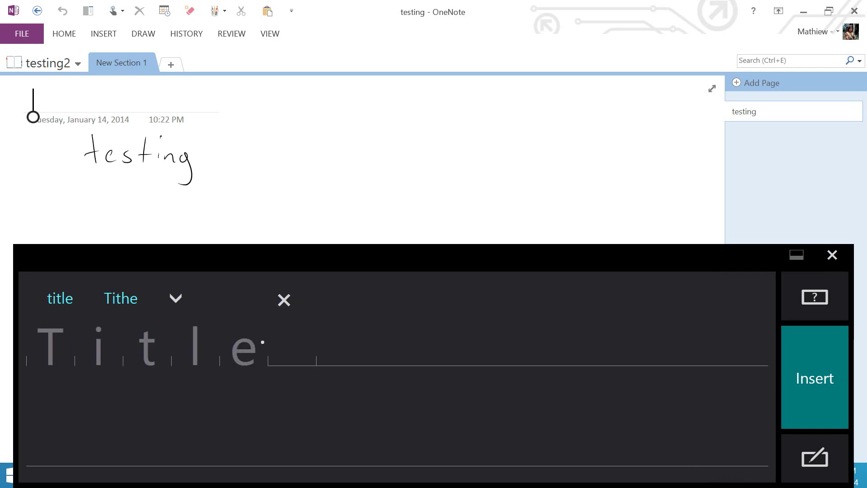
drag(267, 353, 240, 354)
drag(197, 328, 208, 363)
mouse_move(232, 332)
mouse_down()
mouse_move(251, 362)
mouse_move(253, 333)
mouse_up()
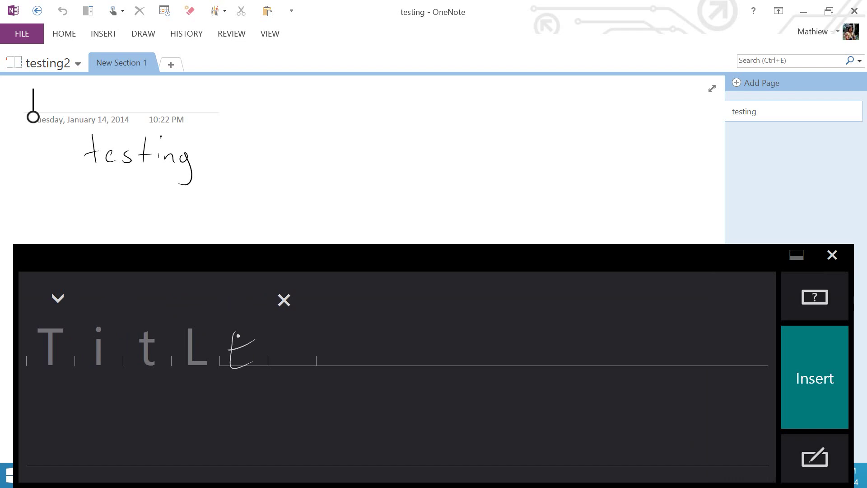
mouse_move(149, 328)
mouse_down()
mouse_move(154, 366)
mouse_move(164, 332)
mouse_up()
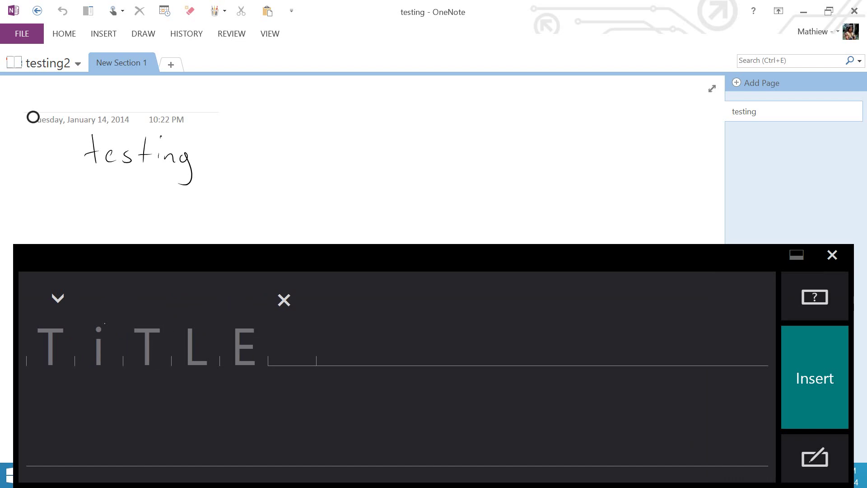
drag(105, 324, 105, 362)
drag(85, 363, 114, 363)
drag(95, 323, 111, 323)
drag(52, 324, 58, 359)
drag(43, 347, 68, 341)
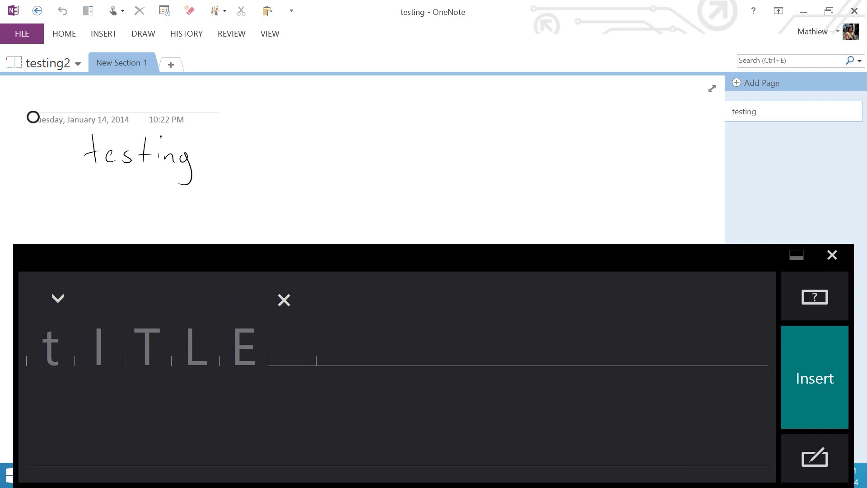
click(814, 377)
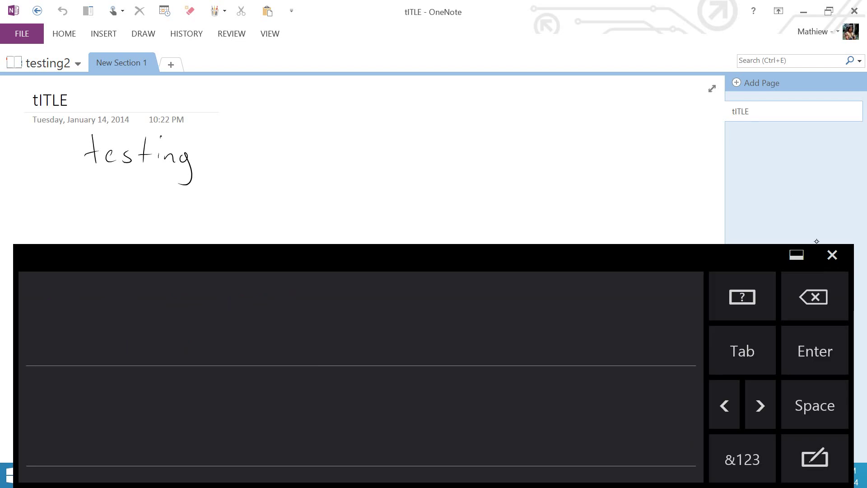
click(833, 255)
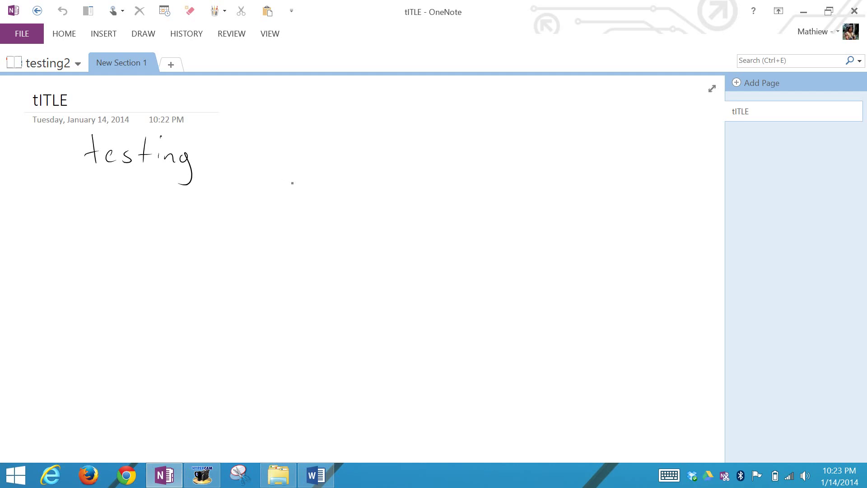
- Examine the tITLE page at a larger magnification, including the blank area around the handwritten text
scroll(197, 193, up, 5)
scroll(197, 194, down, 3)
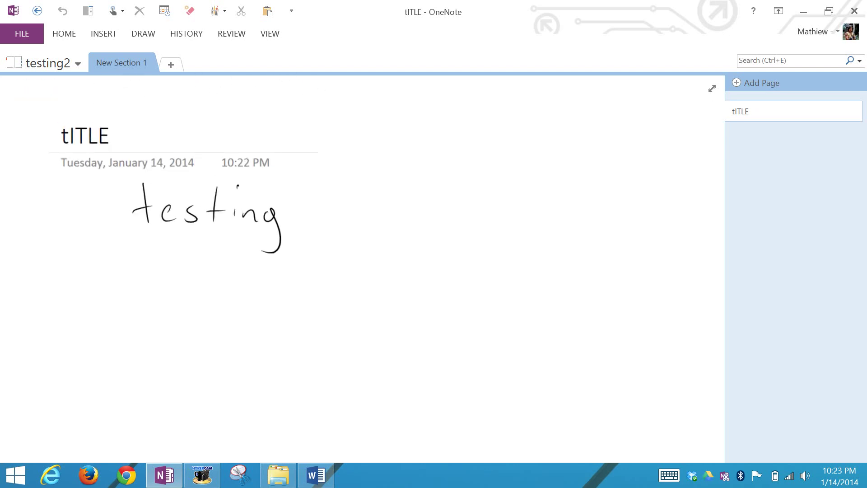
scroll(197, 193, right, 4)
scroll(357, 268, down, 1)
scroll(357, 268, left, 4)
scroll(357, 269, up, 1)
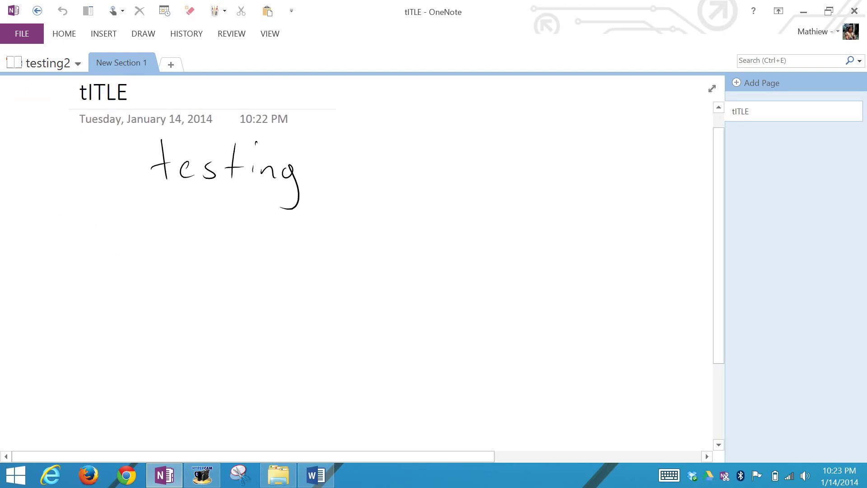
scroll(357, 269, down, 5)
scroll(357, 269, up, 5)
scroll(357, 269, down, 5)
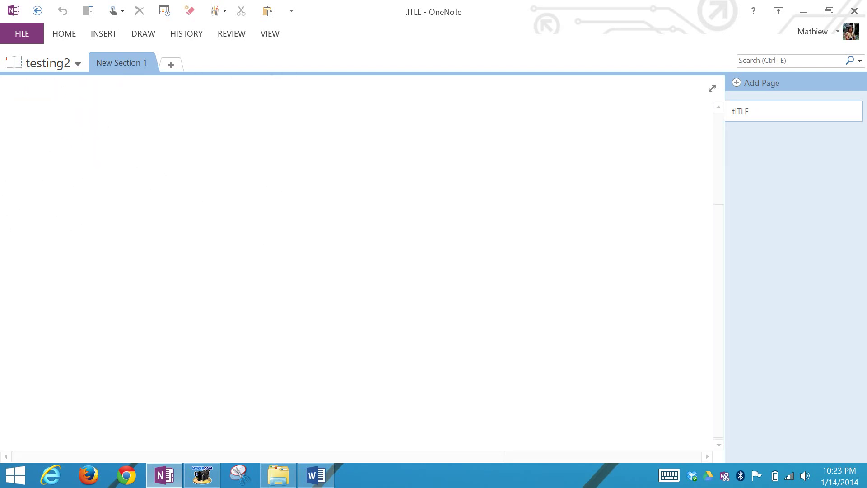
scroll(357, 269, up, 5)
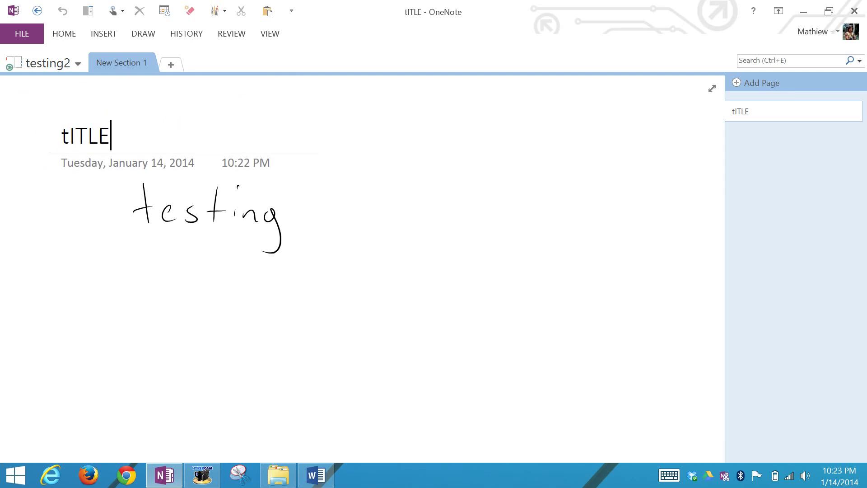
- Add a second section to the testing2 notebook and return to the first section
click(171, 64)
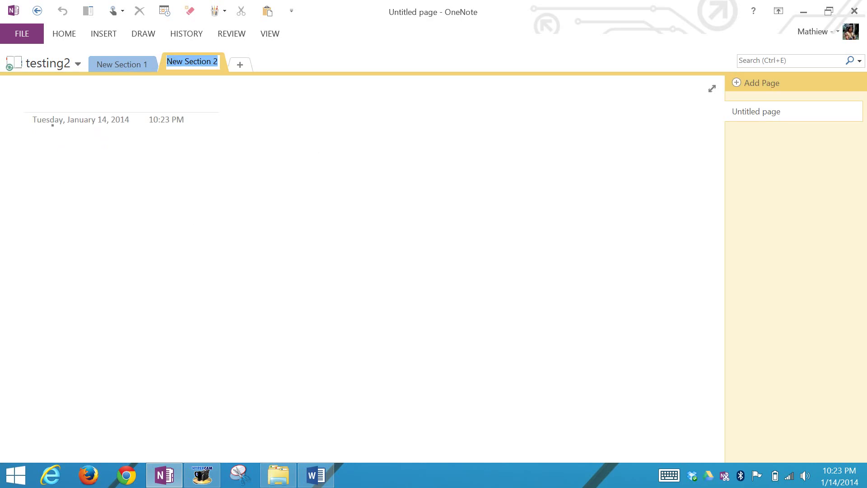
click(119, 66)
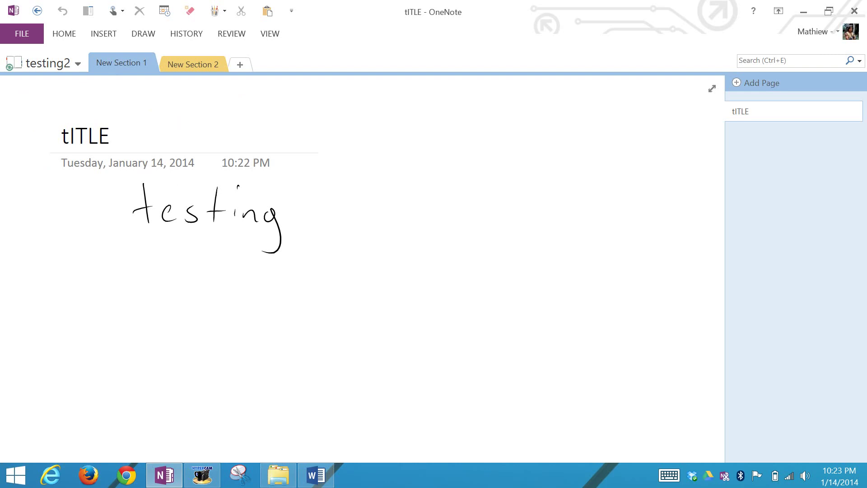
- Search all notebooks for "testing" by handwriting the word in the handwriting input and inserting it
click(786, 61)
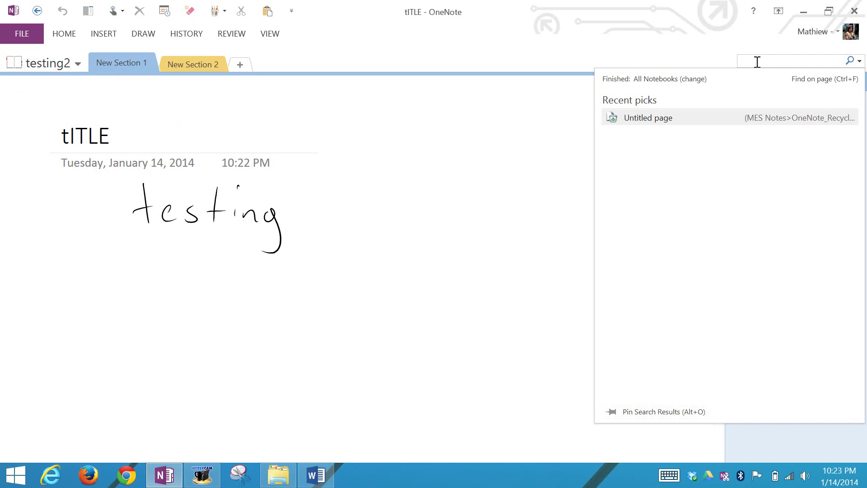
click(670, 475)
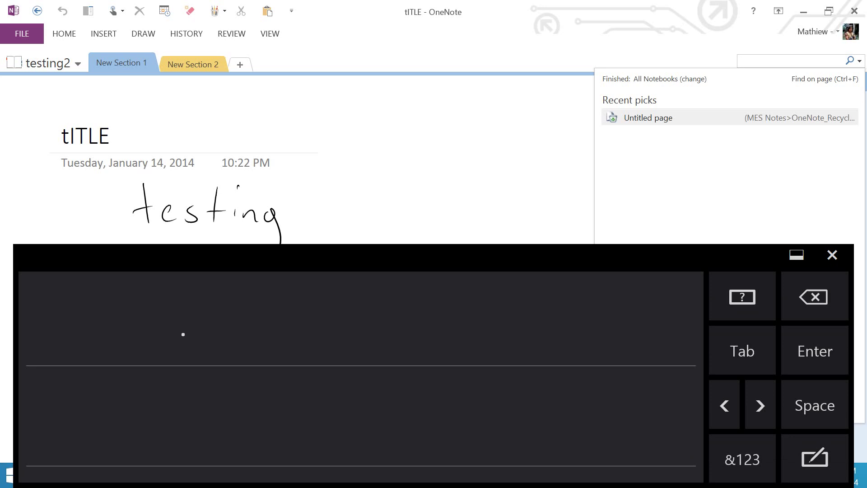
drag(171, 303, 177, 349)
mouse_move(163, 332)
mouse_down()
mouse_move(180, 325)
mouse_move(219, 346)
mouse_up()
mouse_move(240, 302)
mouse_down()
mouse_move(241, 352)
mouse_move(249, 333)
mouse_up()
drag(257, 333, 258, 345)
drag(263, 306, 262, 308)
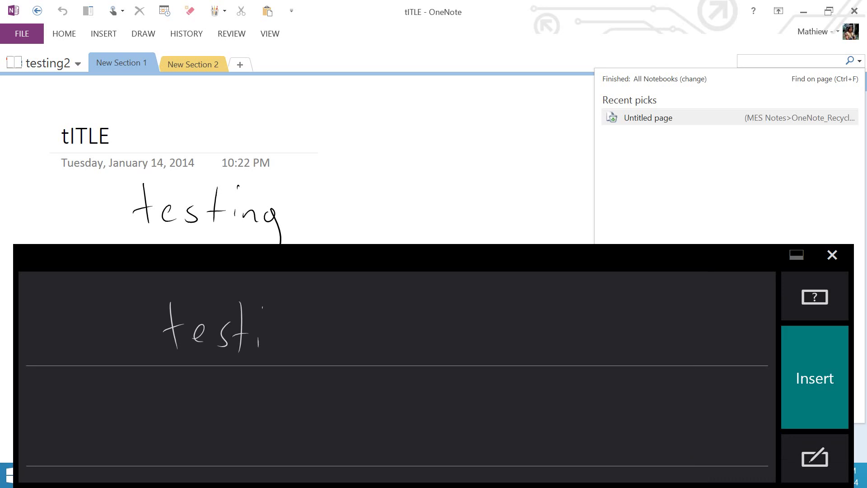
drag(270, 348, 281, 347)
drag(287, 337, 292, 351)
drag(297, 335, 278, 376)
click(815, 378)
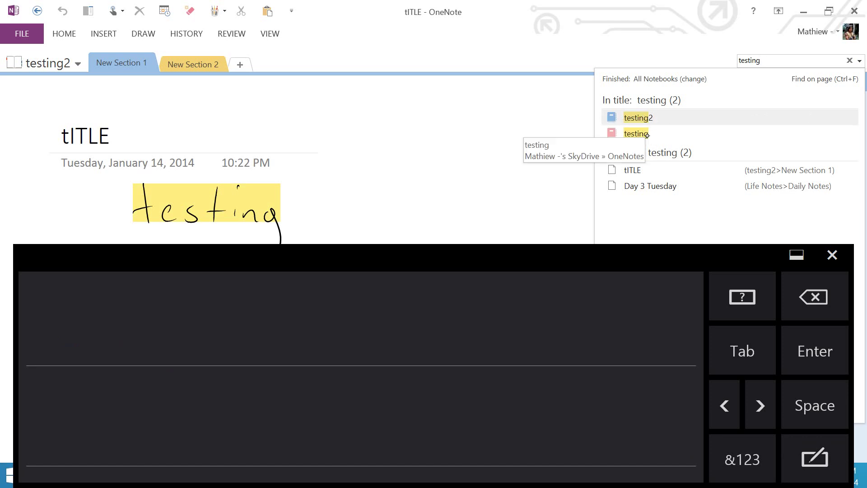
- Look through the notebook list, return to the "testing" search results and dismiss the handwriting input
click(49, 63)
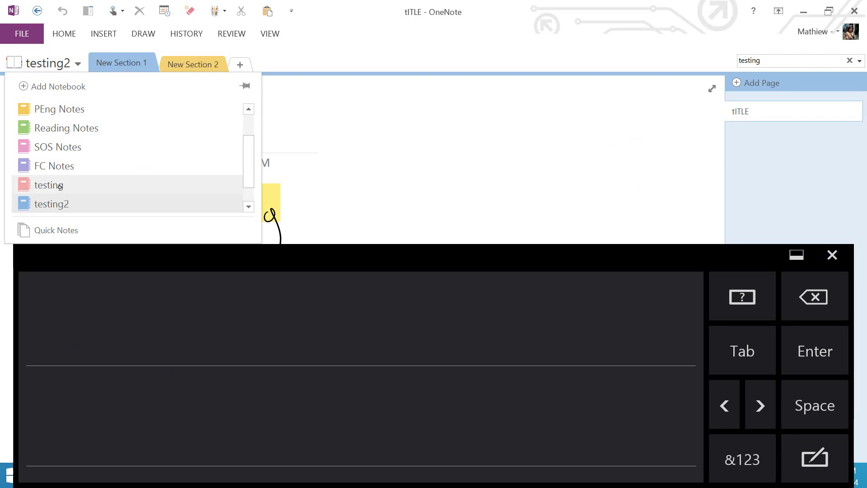
click(820, 61)
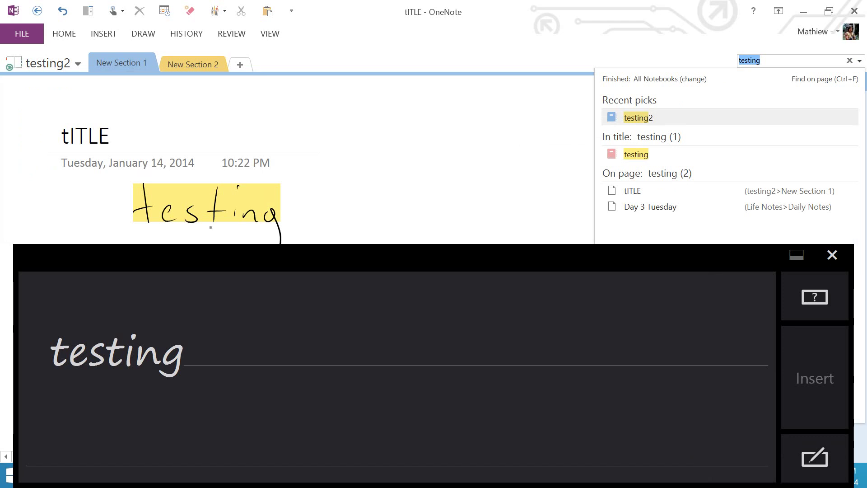
click(832, 255)
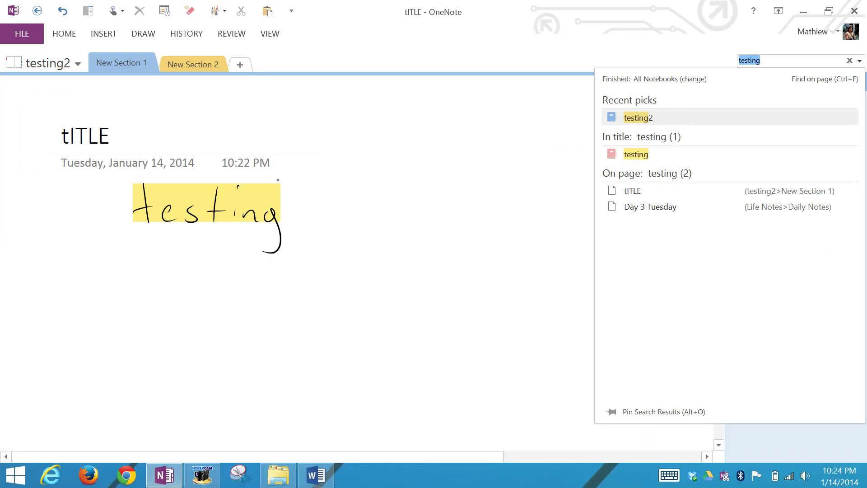
- Circle the handwritten "testing" with the pen, then lasso the circled word and delete it
mouse_move(297, 184)
mouse_down()
mouse_move(151, 162)
mouse_move(312, 194)
mouse_move(276, 170)
mouse_up()
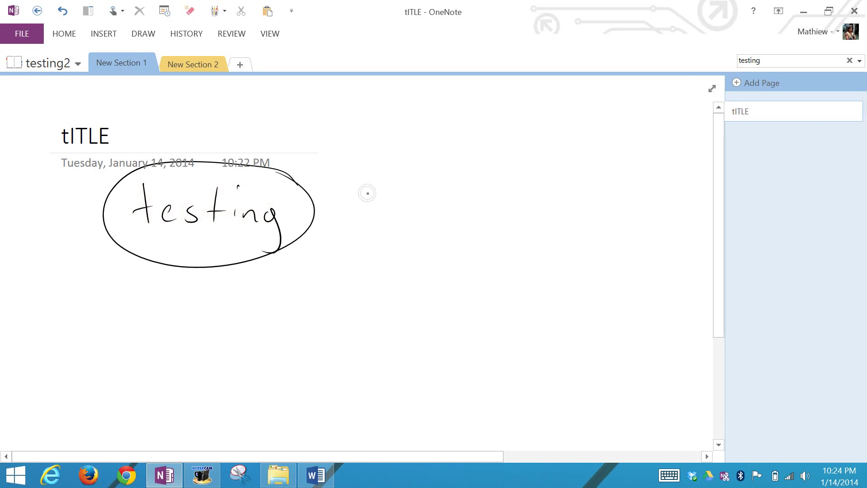
mouse_move(354, 238)
mouse_down()
mouse_move(204, 319)
mouse_move(101, 164)
mouse_move(330, 194)
mouse_move(335, 204)
mouse_up()
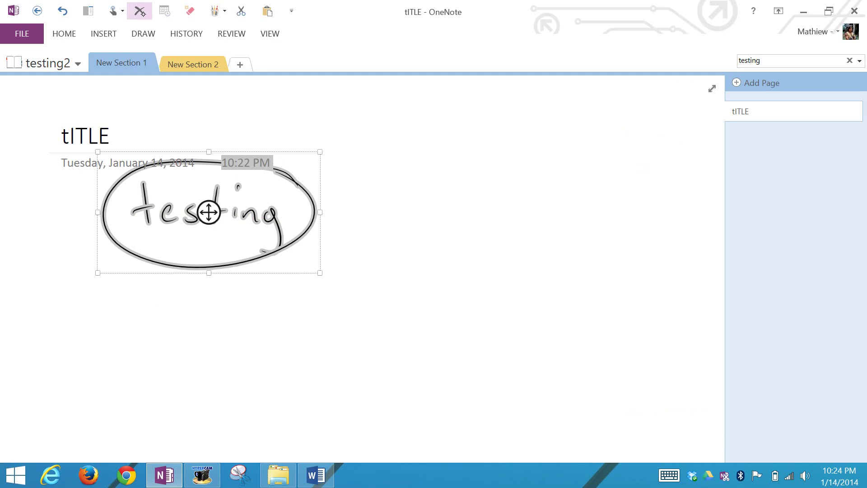
click(140, 11)
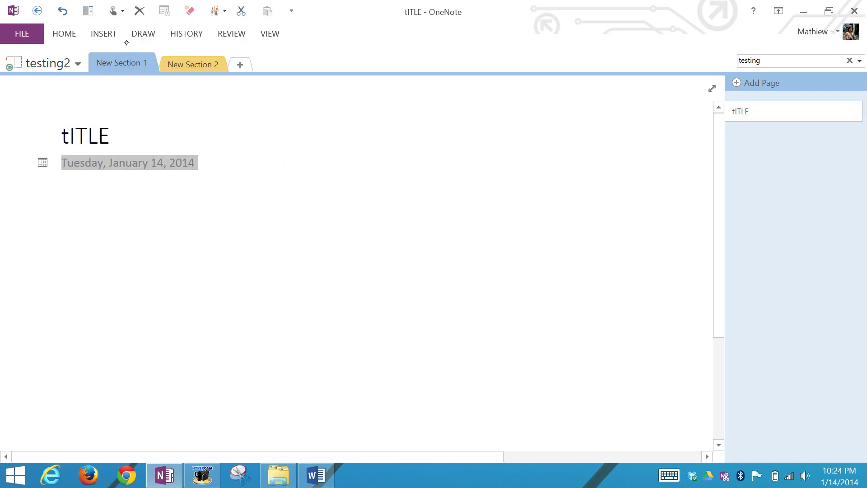
- Undo the deletion of the circled handwriting and clear the selection
click(62, 10)
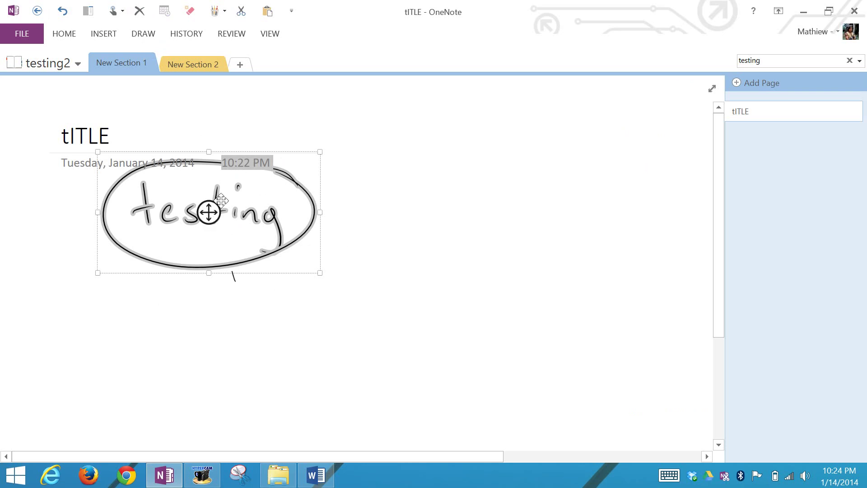
mouse_move(208, 208)
mouse_down()
mouse_move(220, 228)
mouse_move(209, 212)
mouse_up()
click(421, 211)
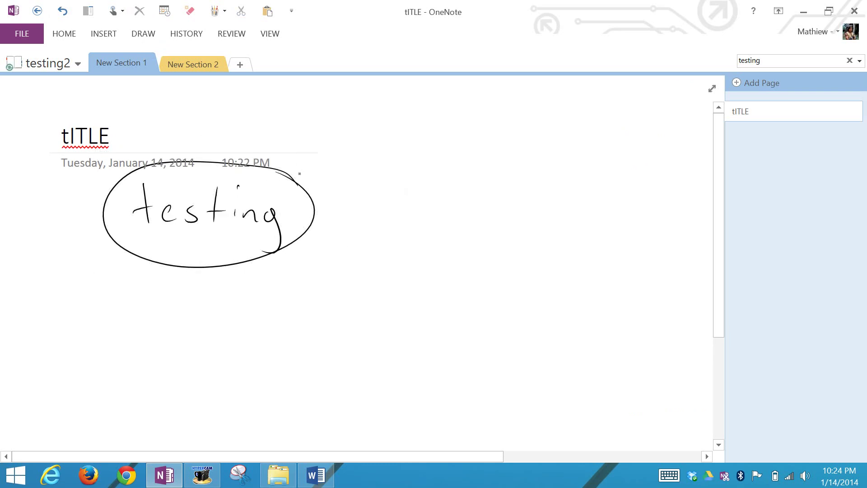
- Erase the handwritten "testing" and the circle around it
mouse_move(299, 187)
mouse_down()
mouse_move(310, 224)
mouse_move(277, 219)
mouse_up()
click(236, 187)
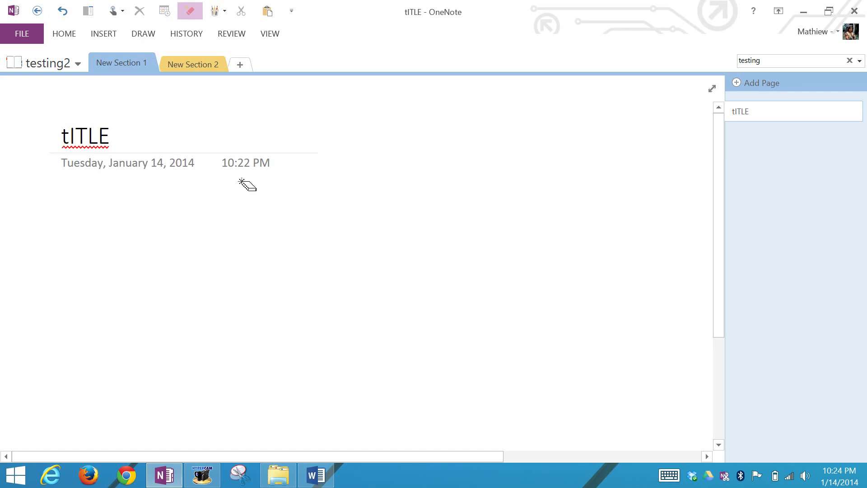
- Handwrite "Erase" below the page date and wipe it out with the eraser
key(Escape)
mouse_move(225, 201)
mouse_down()
mouse_move(247, 232)
mouse_move(231, 197)
mouse_up()
drag(251, 233, 258, 218)
mouse_move(276, 221)
mouse_down()
mouse_move(277, 231)
mouse_move(308, 220)
mouse_move(317, 229)
mouse_up()
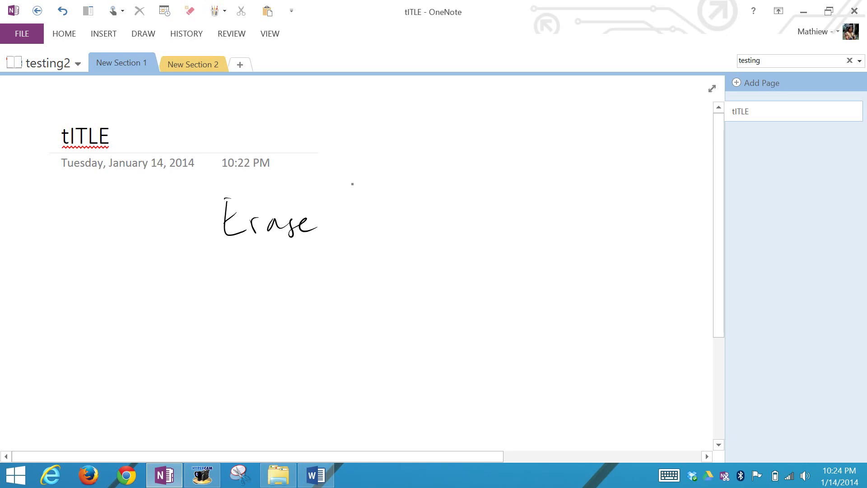
key(alt+7)
mouse_move(255, 238)
mouse_down()
mouse_move(287, 233)
mouse_move(296, 212)
mouse_move(279, 242)
mouse_up()
- Handwrite a new "Erase" in the blank area below the page's date and time
key(Escape)
drag(246, 204, 259, 202)
mouse_move(285, 246)
mouse_down()
mouse_move(291, 226)
mouse_move(320, 238)
mouse_up()
mouse_move(326, 234)
mouse_down()
mouse_move(332, 229)
mouse_move(322, 246)
mouse_up()
drag(332, 238, 358, 241)
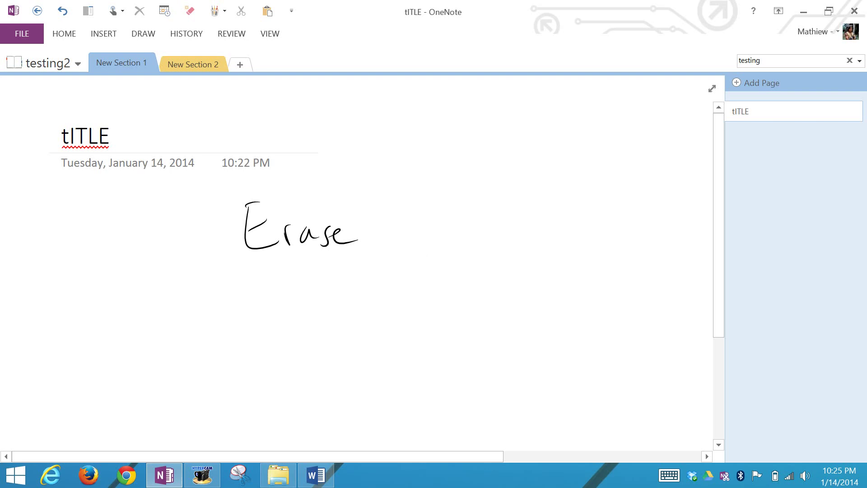
mouse_move(421, 255)
mouse_down()
mouse_move(433, 232)
mouse_move(434, 261)
mouse_move(437, 215)
mouse_move(429, 250)
mouse_up()
mouse_move(491, 187)
mouse_down()
mouse_move(451, 300)
mouse_move(585, 224)
mouse_move(472, 191)
mouse_up()
drag(580, 174, 523, 272)
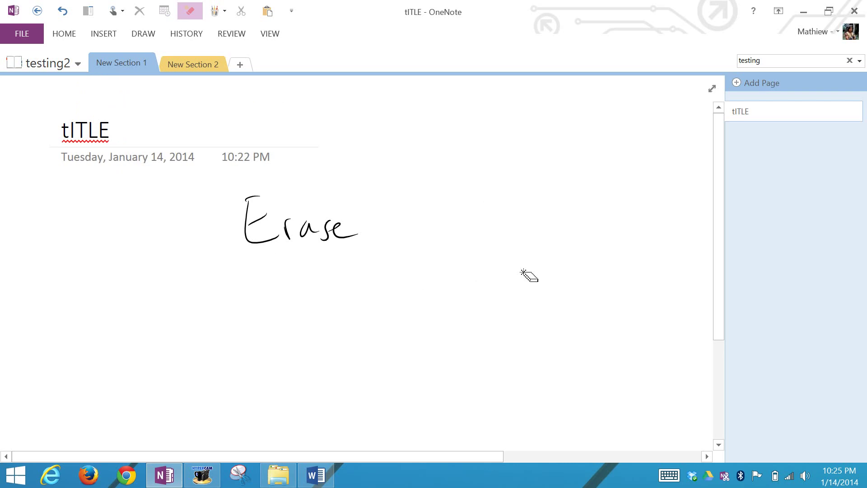
- Display the Home commands and keep the ribbon permanently expanded
click(64, 33)
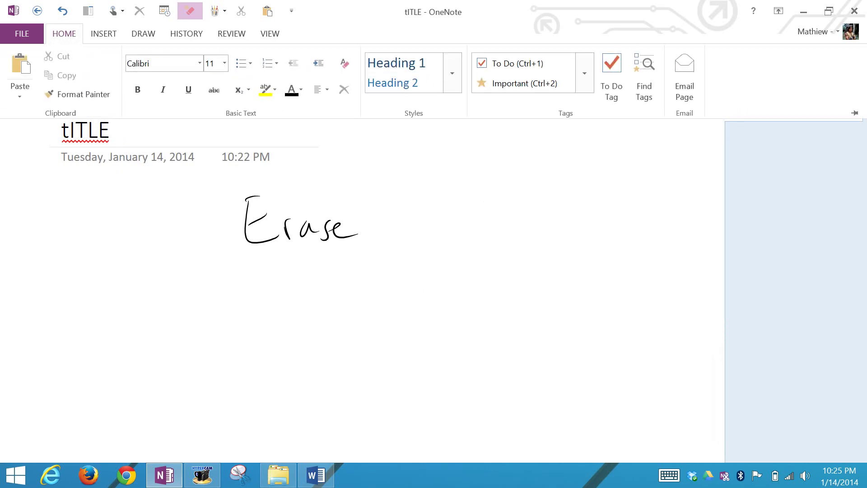
click(855, 113)
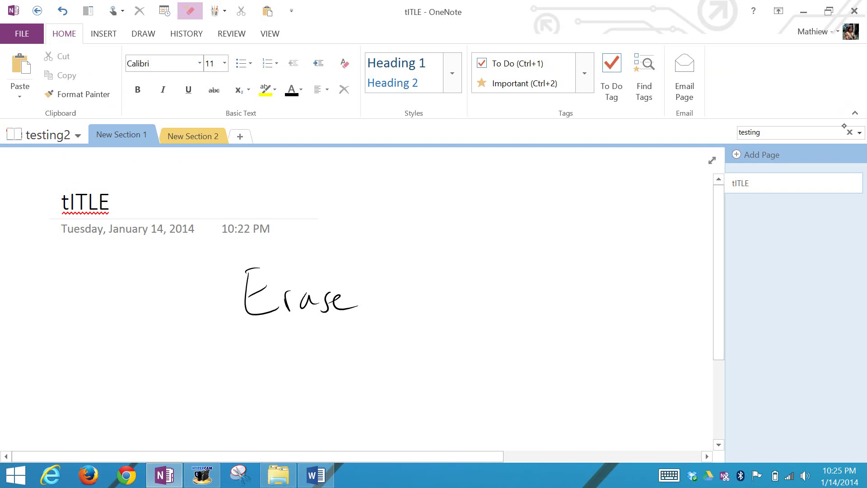
- Examine the Insert, Draw, History, Review, View and Home command sets, ending on the Draw commands
click(104, 33)
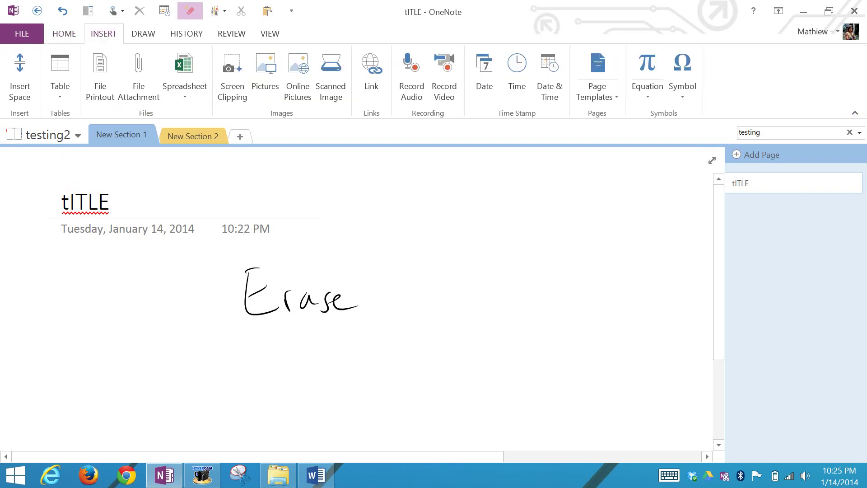
click(143, 34)
click(186, 33)
click(232, 34)
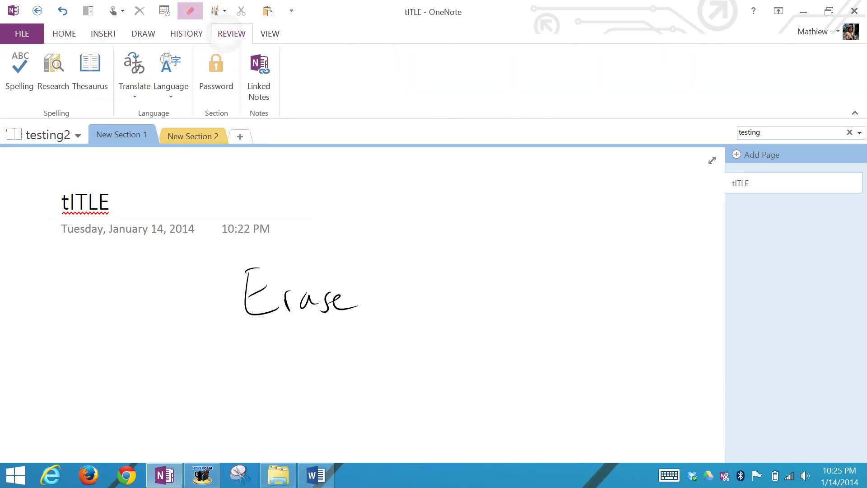
click(270, 34)
click(144, 33)
click(103, 33)
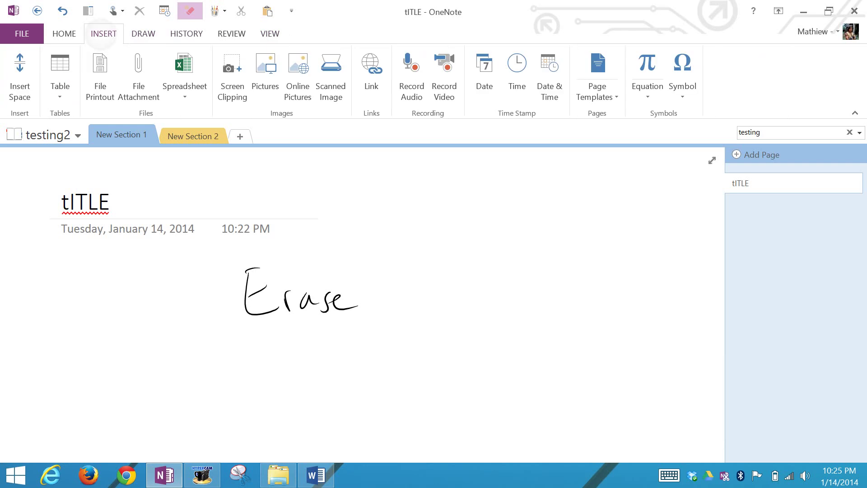
click(64, 34)
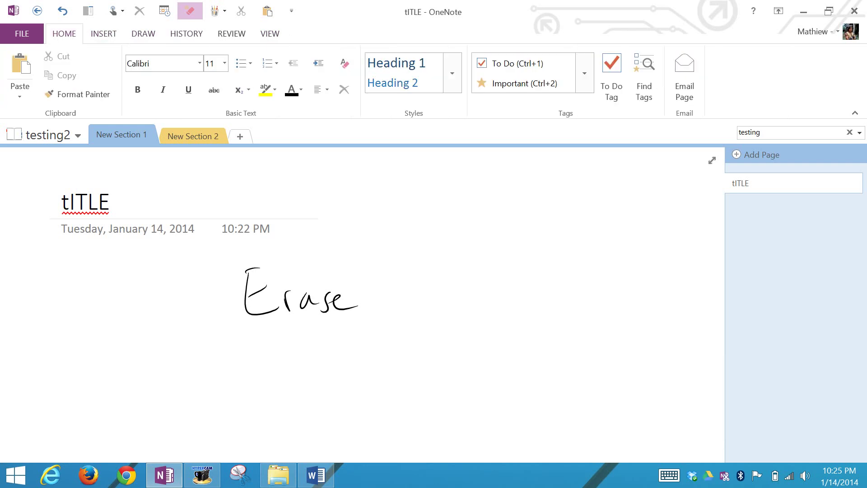
click(102, 33)
click(143, 34)
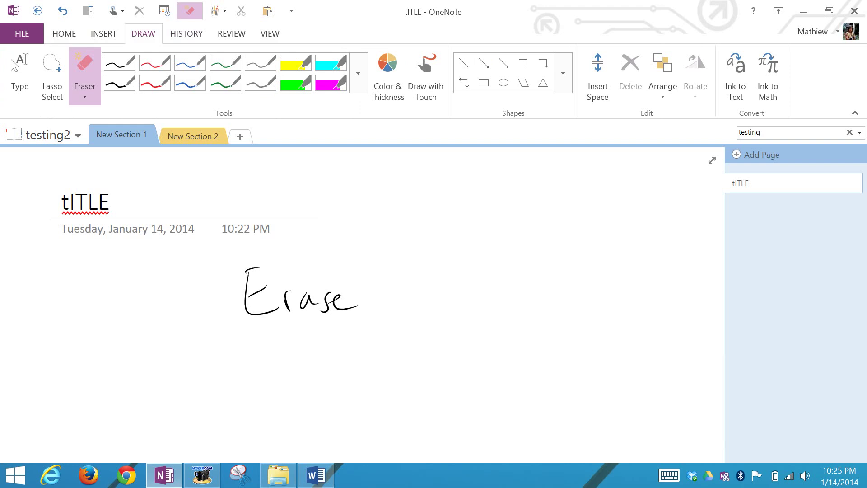
- Scribble freehand loops beside the handwritten "Erase" with Draw with Touch, then erase the scribble and put the eraser away
click(426, 77)
mouse_move(482, 227)
mouse_down()
mouse_move(389, 280)
mouse_move(558, 248)
mouse_move(445, 294)
mouse_move(535, 296)
mouse_up()
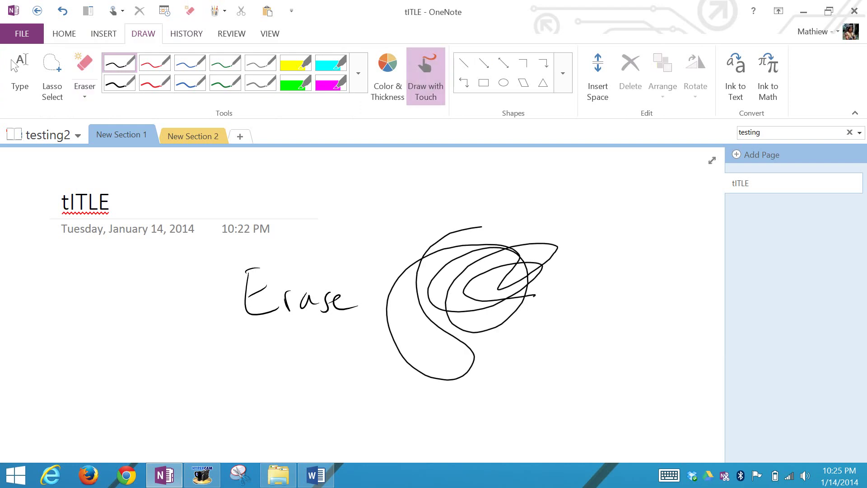
click(426, 77)
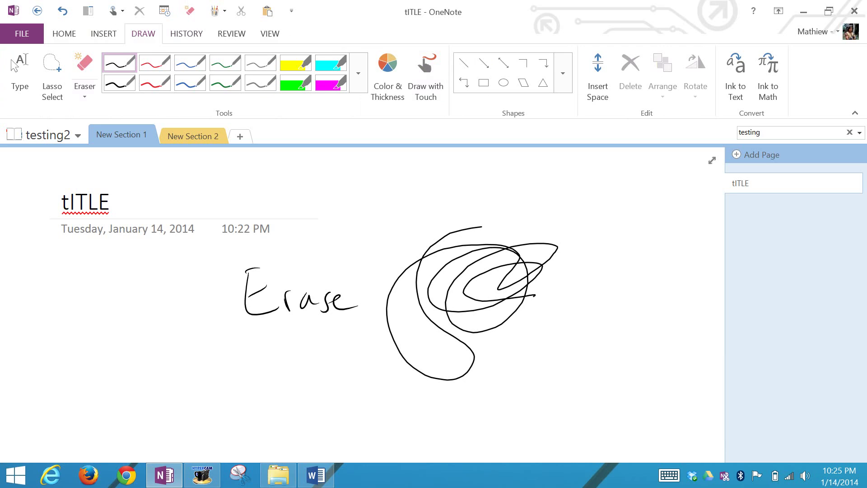
click(84, 67)
click(445, 307)
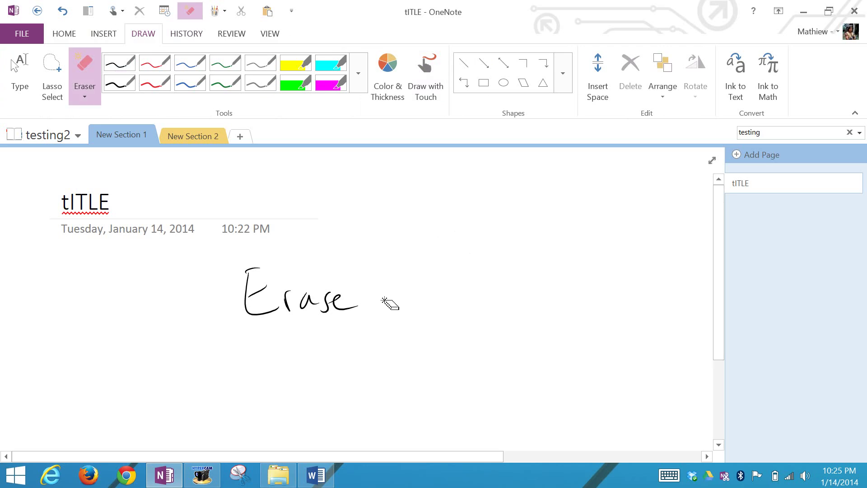
key(Escape)
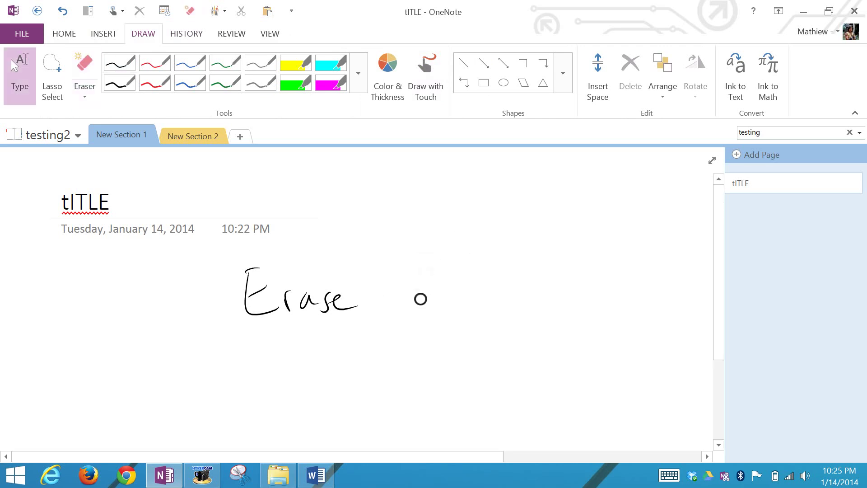
- Lasso-select the handwritten "Erase" and clear the selection
mouse_move(420, 305)
mouse_down()
mouse_move(408, 330)
mouse_move(359, 358)
mouse_move(294, 357)
mouse_move(195, 287)
mouse_move(421, 305)
mouse_up()
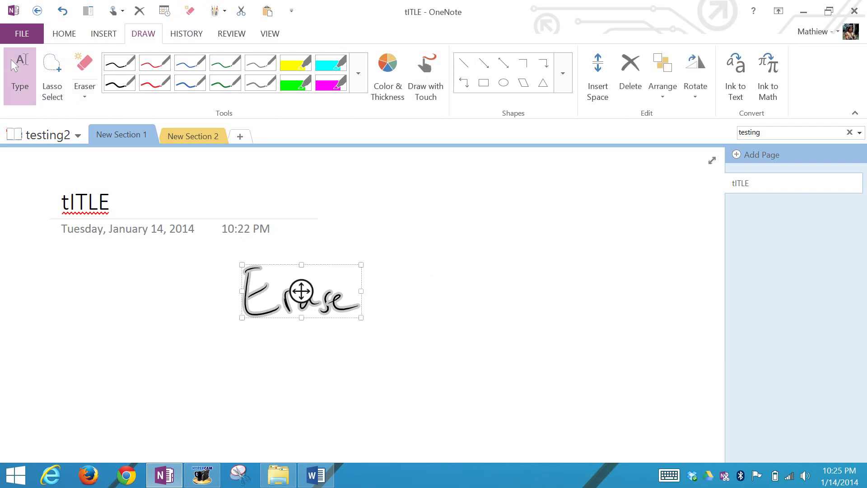
click(465, 277)
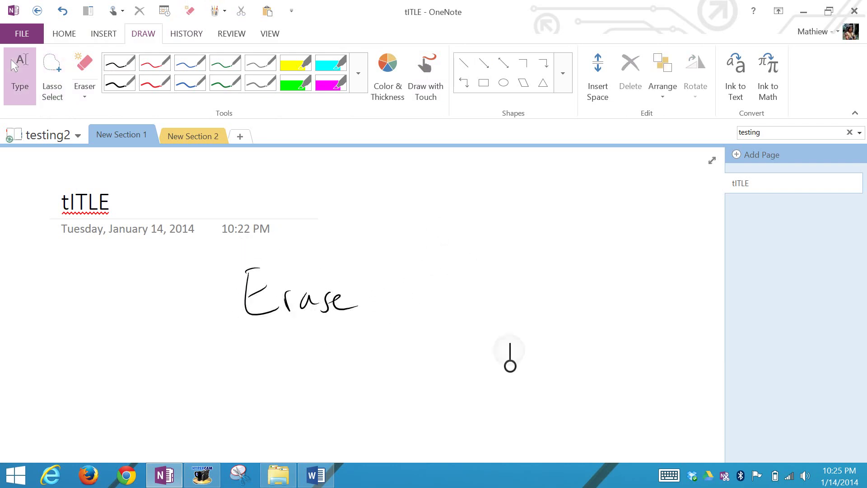
- Insert "writing" as text beside the handwritten "Erase" through the handwriting input, then dismiss the input
click(669, 476)
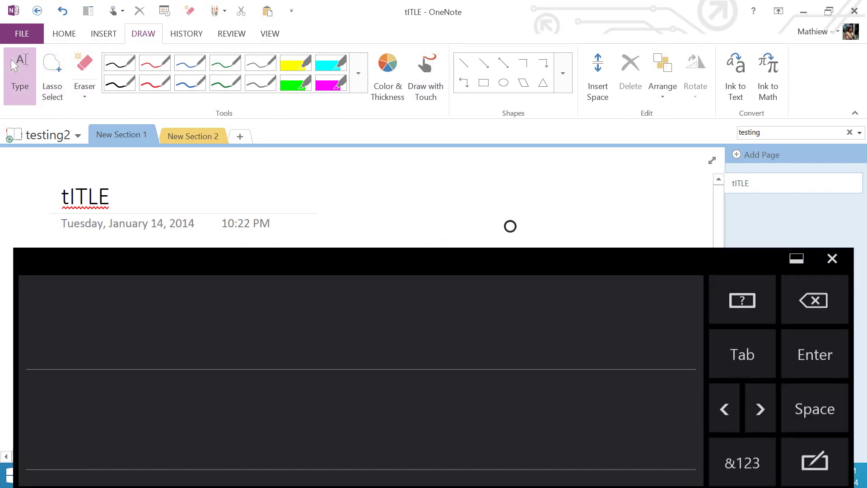
mouse_move(212, 328)
mouse_down()
mouse_move(243, 348)
mouse_move(247, 333)
mouse_up()
mouse_move(263, 355)
mouse_down()
mouse_move(265, 340)
mouse_move(281, 352)
mouse_up()
click(278, 319)
mouse_move(296, 309)
mouse_down()
mouse_move(299, 355)
mouse_move(340, 354)
mouse_up()
drag(360, 344, 339, 392)
click(815, 378)
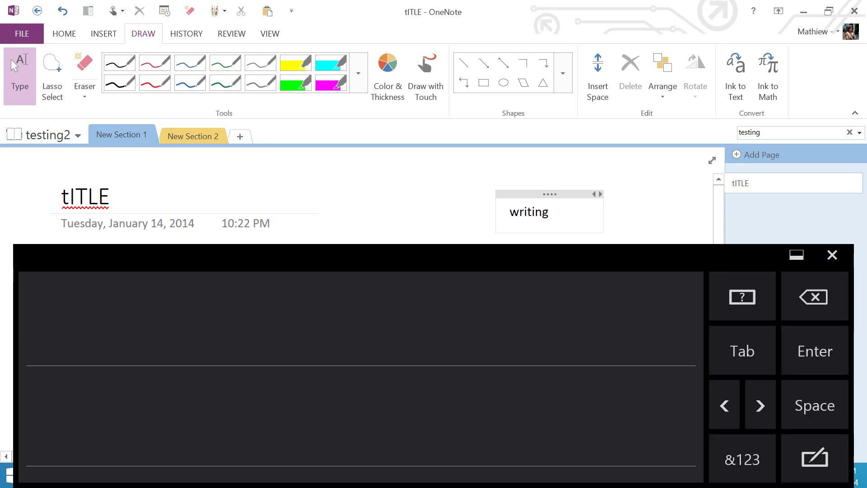
click(375, 203)
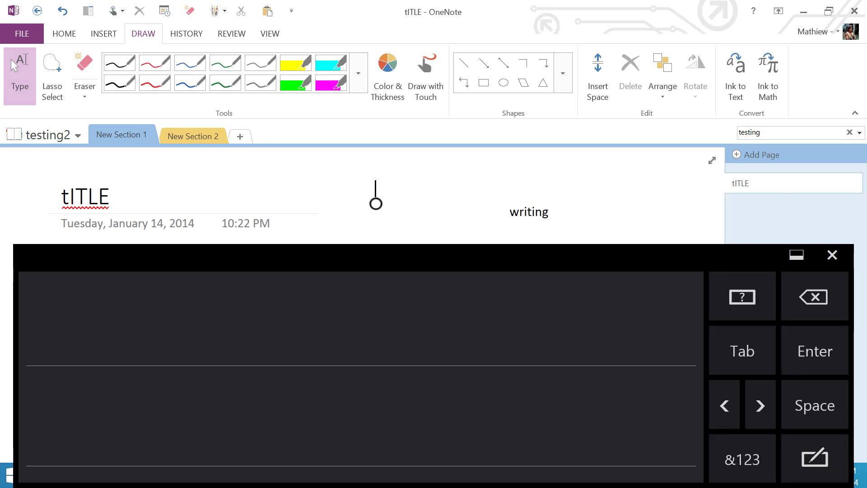
click(833, 255)
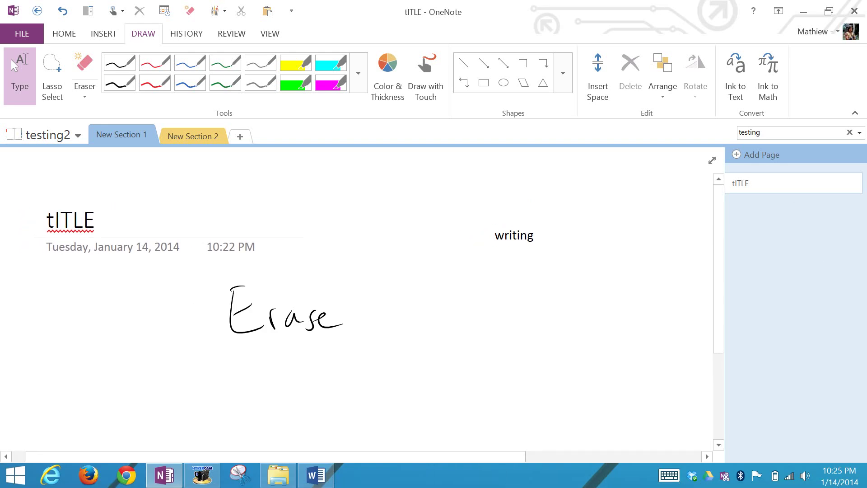
- Select the contents of the "writing" note and move the insertion point to the blank area below it
click(521, 237)
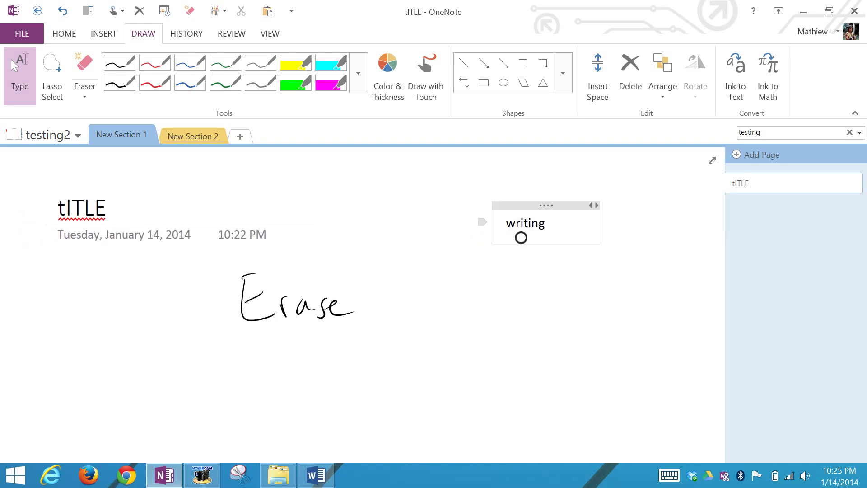
key(ctrl+a)
click(529, 304)
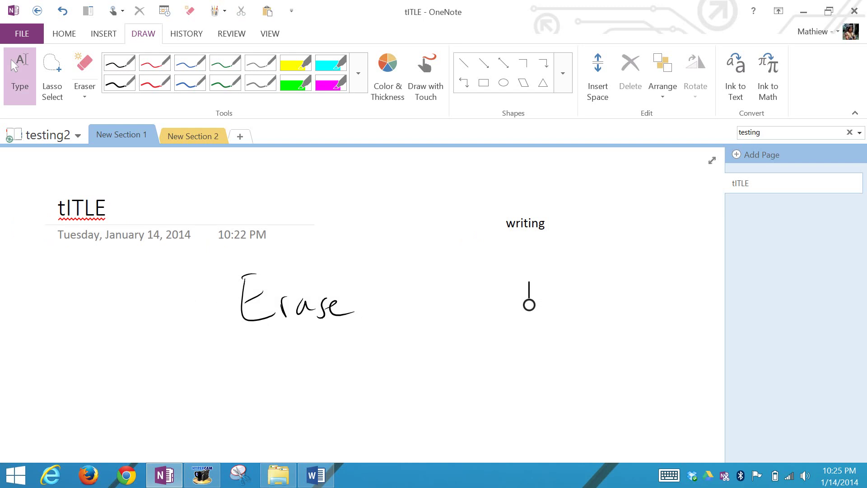
- Move the "writing" note below the handwritten "Erase" and draw a left-pointing arrow beside it in black ink
mouse_move(526, 306)
mouse_down()
mouse_move(463, 237)
mouse_move(564, 289)
mouse_move(529, 304)
mouse_up()
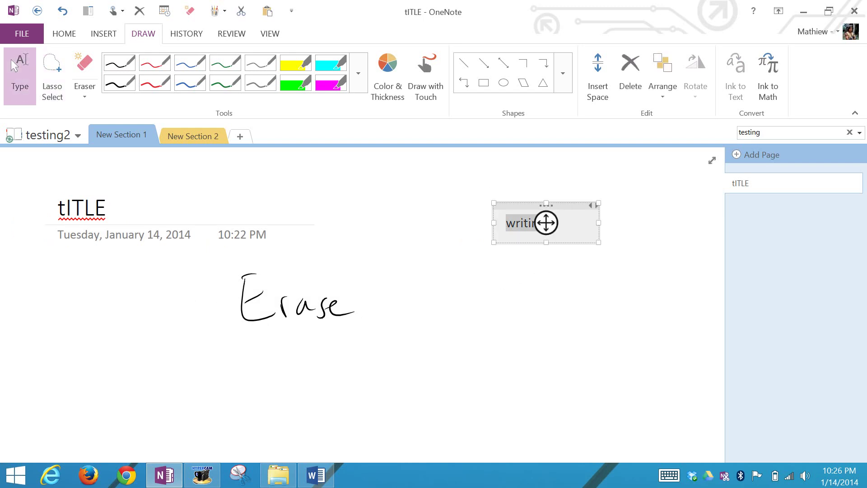
mouse_move(546, 223)
mouse_down()
mouse_move(344, 356)
mouse_move(187, 357)
mouse_up()
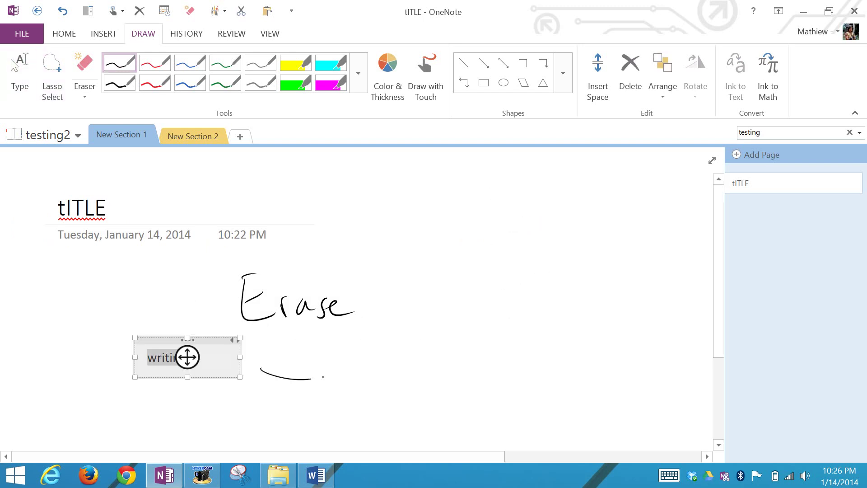
drag(281, 355, 274, 392)
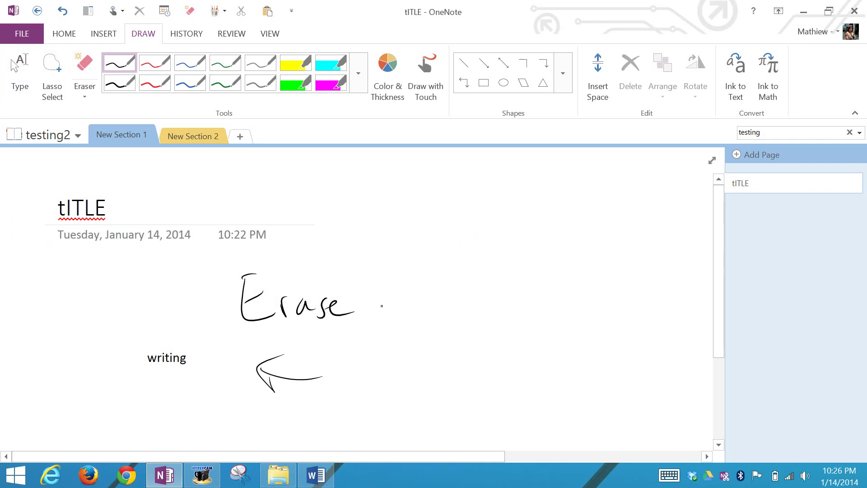
- Examine the list of available note tags and close it without choosing one
click(65, 33)
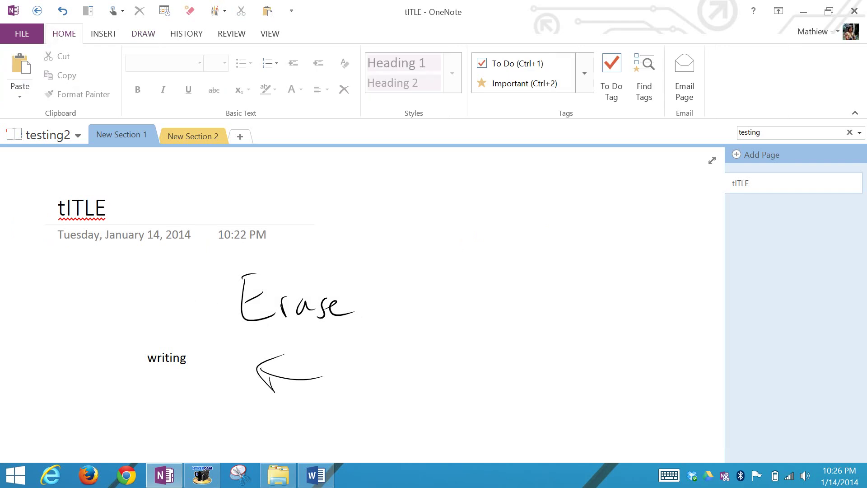
click(587, 74)
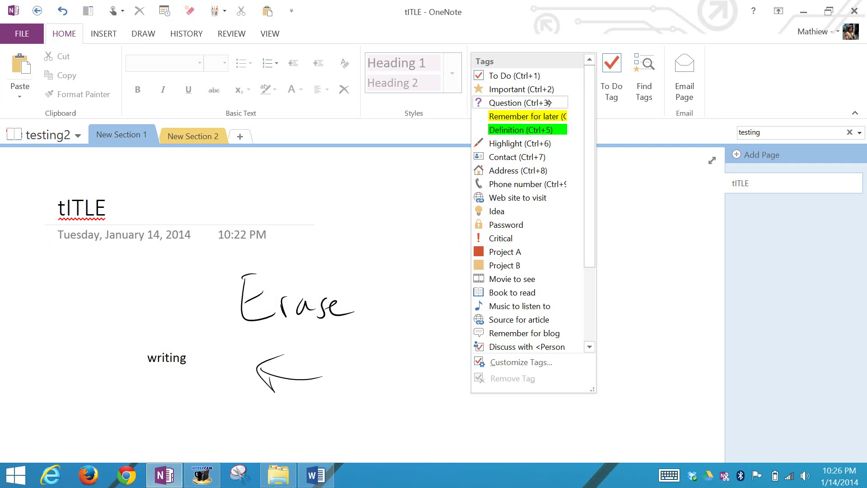
click(561, 183)
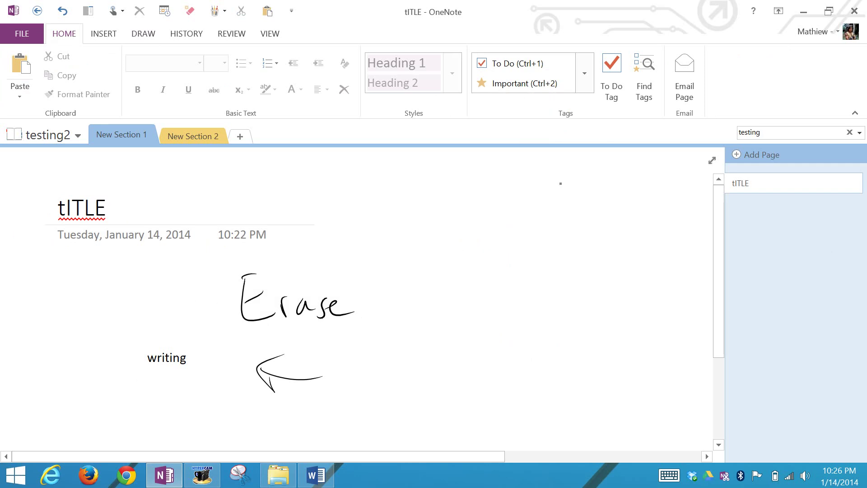
- Handwrite "stuff 1" in black ink on the page below the arrow
scroll(561, 183, down, 3)
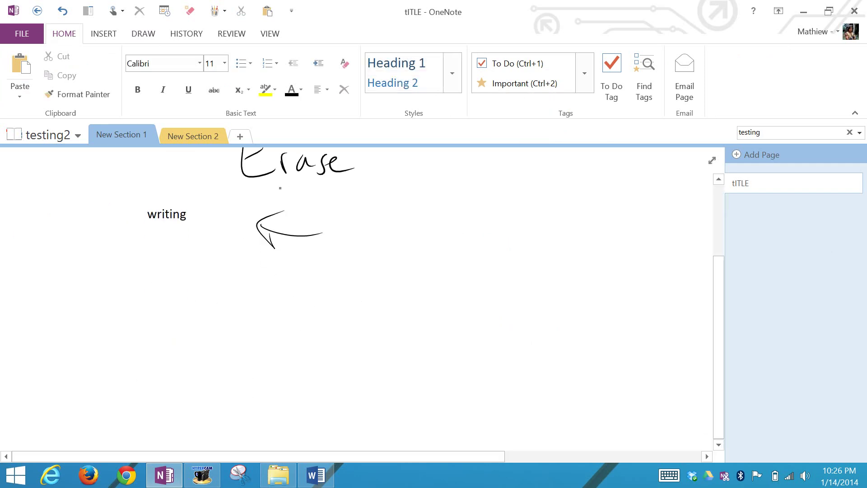
scroll(560, 184, up, 2)
scroll(561, 183, down, 3)
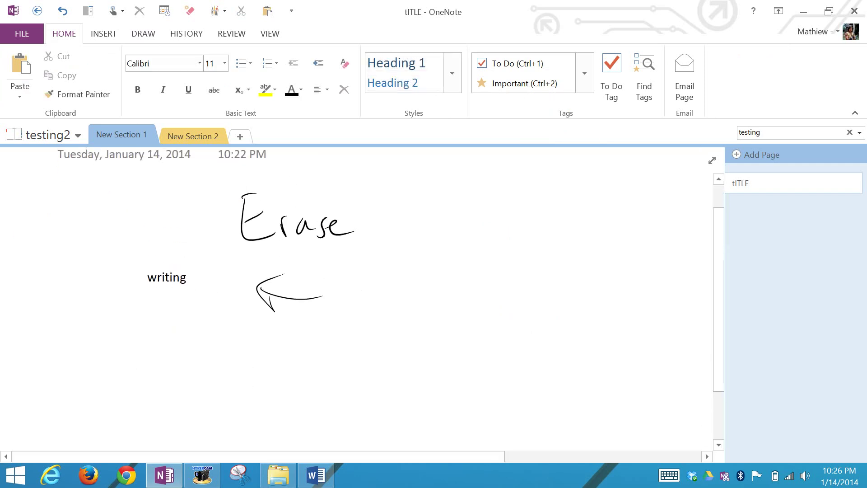
scroll(244, 258, up, 1)
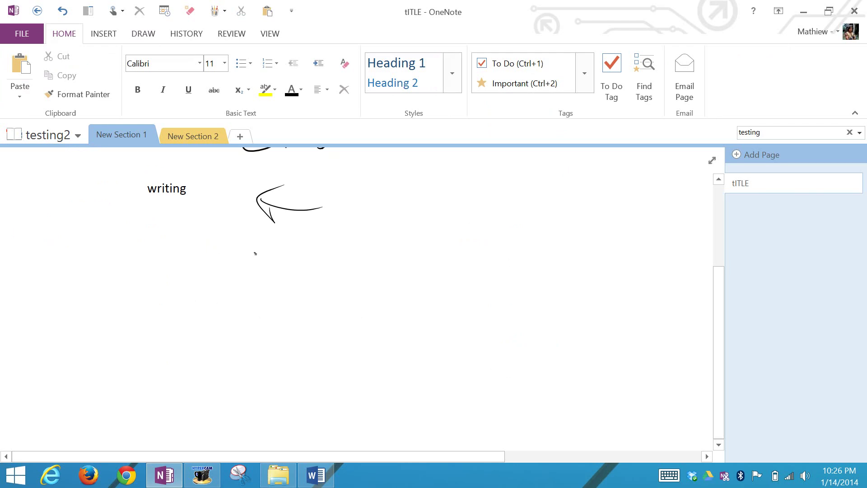
drag(255, 254, 246, 278)
drag(270, 243, 268, 272)
click(266, 277)
drag(316, 243, 304, 277)
mouse_move(297, 264)
mouse_down()
mouse_move(311, 263)
mouse_move(320, 277)
mouse_up()
drag(312, 263, 329, 261)
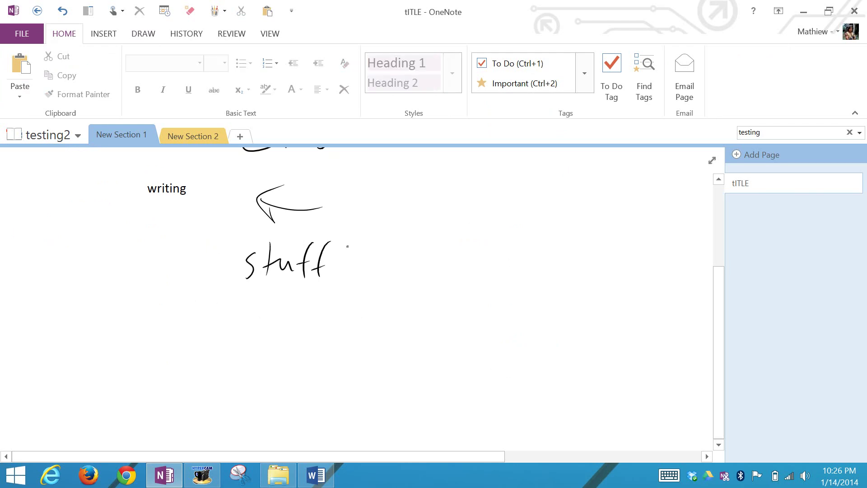
- Handwrite "stuff 2" and "stuff 3" on two separate lines beneath "stuff 1"
drag(270, 293, 263, 331)
drag(260, 313, 274, 311)
drag(274, 314, 289, 325)
mouse_move(313, 298)
mouse_down()
mouse_move(305, 329)
mouse_move(327, 323)
mouse_up()
drag(341, 310, 355, 329)
drag(250, 347, 234, 376)
mouse_move(263, 343)
mouse_down()
mouse_move(260, 373)
mouse_move(266, 355)
mouse_up()
drag(268, 360, 288, 370)
mouse_move(313, 339)
mouse_down()
mouse_move(296, 377)
mouse_move(309, 359)
mouse_up()
mouse_move(329, 344)
mouse_down()
mouse_move(317, 378)
mouse_move(347, 378)
mouse_up()
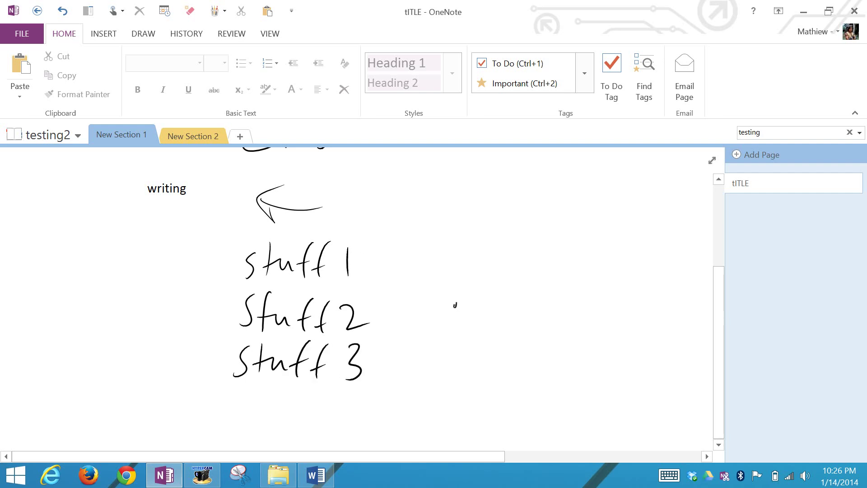
- Select the three handwritten "stuff" lines, tag them as To Do and check off all three items
mouse_move(455, 304)
mouse_down()
mouse_move(432, 246)
mouse_move(349, 233)
mouse_move(236, 255)
mouse_move(234, 403)
mouse_move(441, 355)
mouse_move(452, 307)
mouse_up()
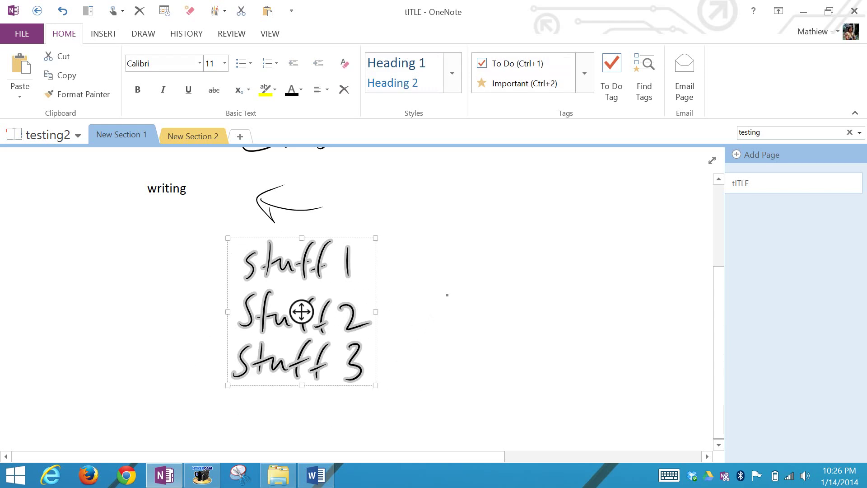
click(515, 63)
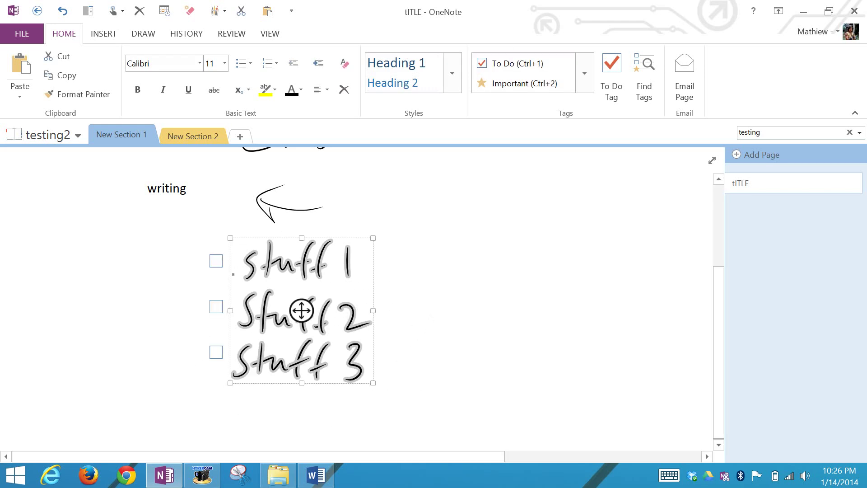
click(217, 261)
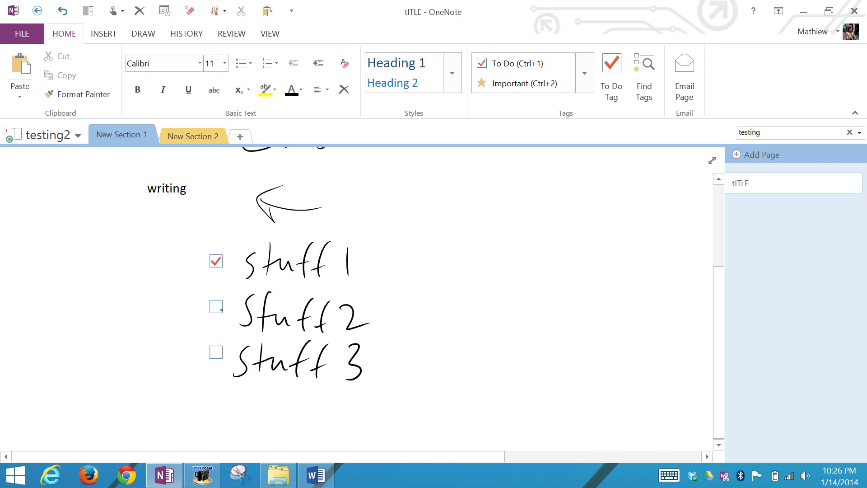
click(216, 306)
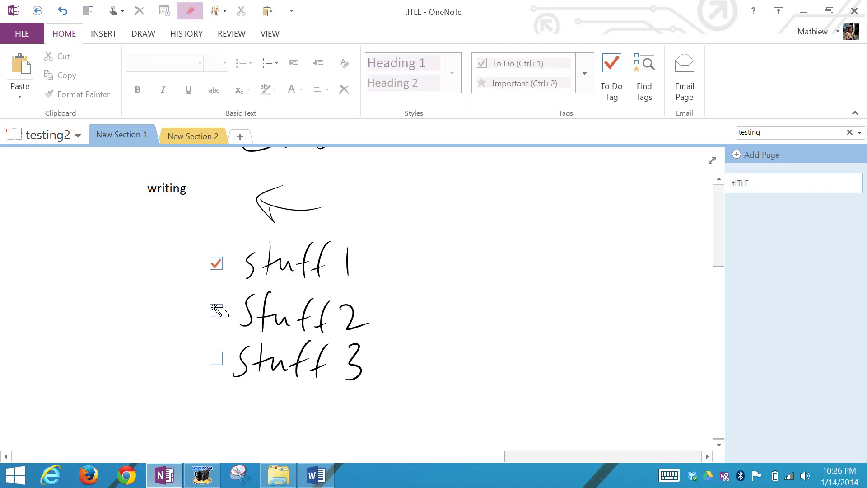
click(217, 311)
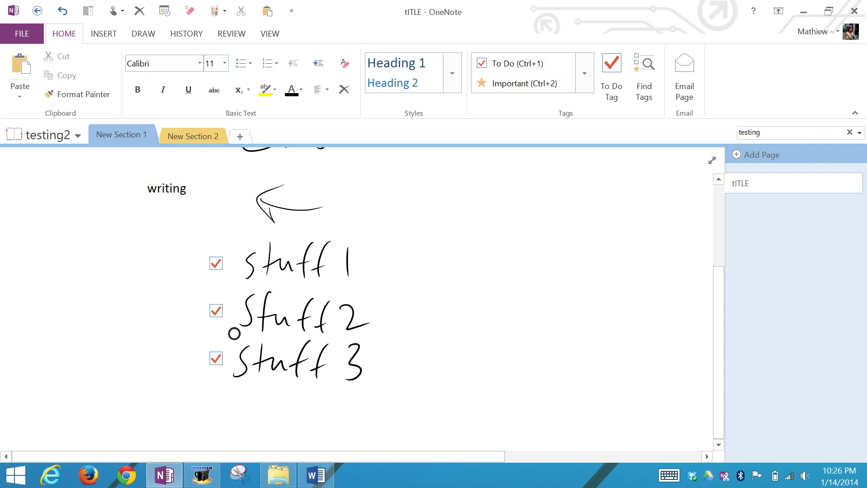
- Toggle the "stuff 1" checkbox off and on, and clear the checkboxes of "stuff 2" and "stuff 3"
click(215, 264)
click(215, 310)
click(215, 265)
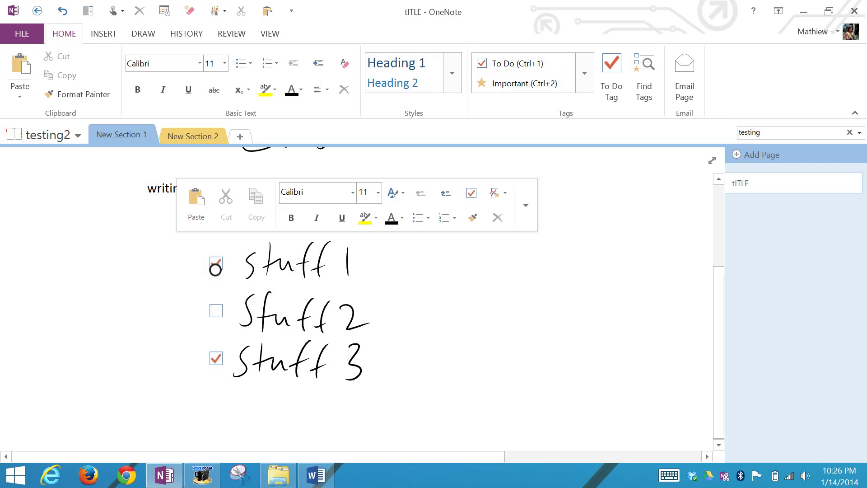
click(216, 358)
click(215, 268)
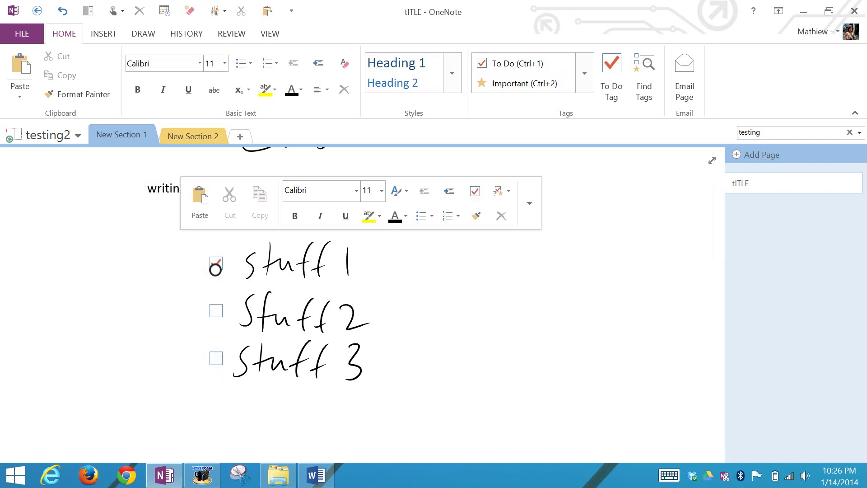
click(202, 475)
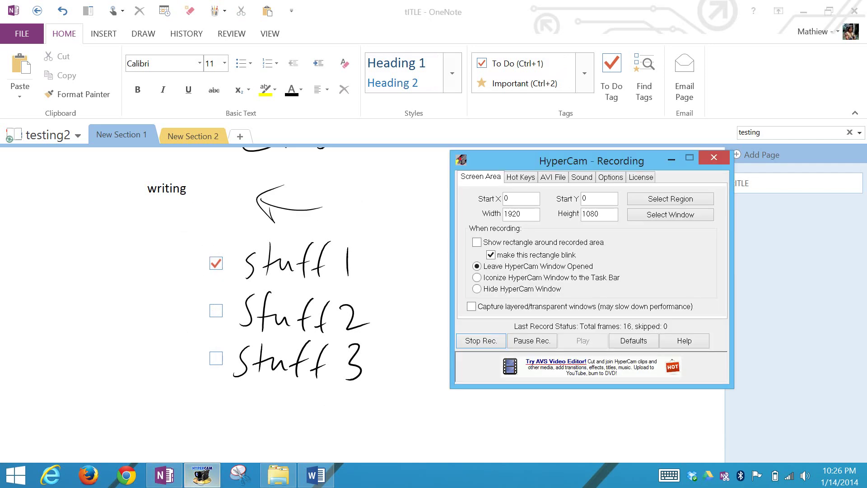
scroll(357, 298, up, 3)
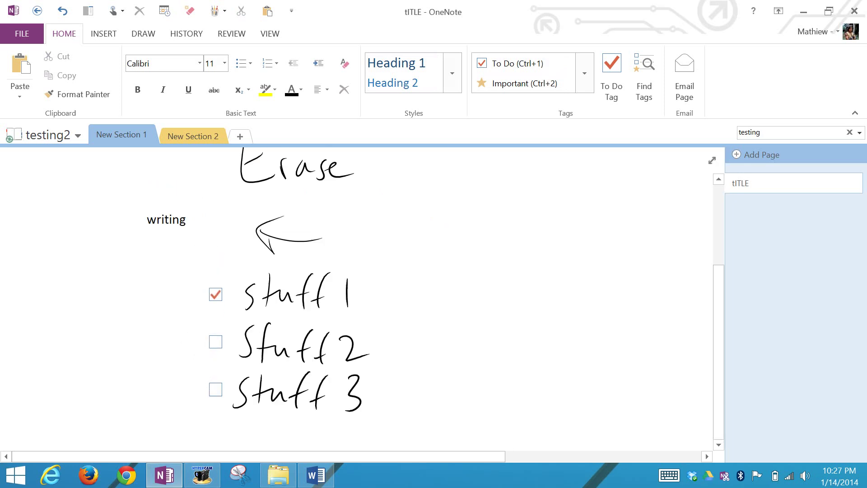
scroll(357, 298, down, 3)
scroll(391, 298, down, 1)
scroll(390, 298, up, 5)
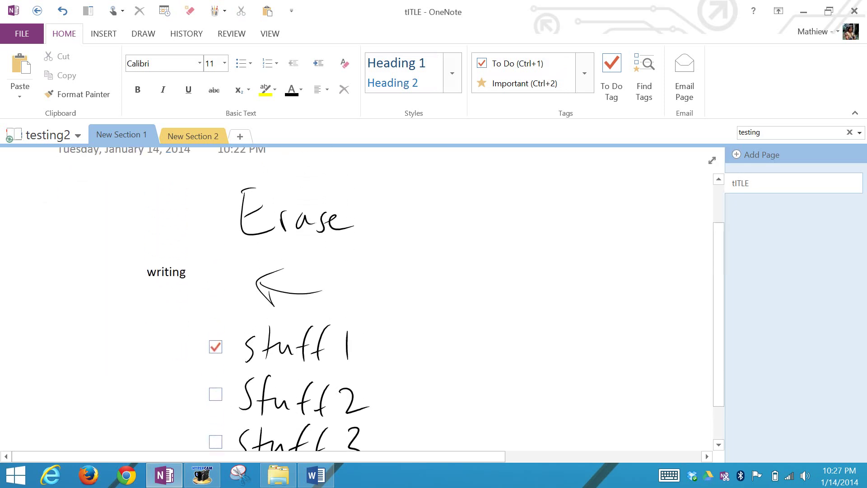
- Examine the page version and notebook recycle bin commands, and look over the drawing and insert commands
click(186, 33)
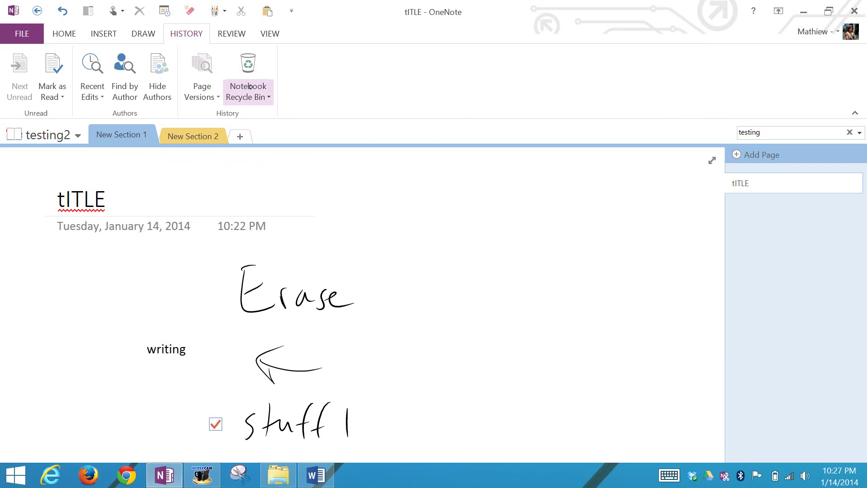
click(212, 82)
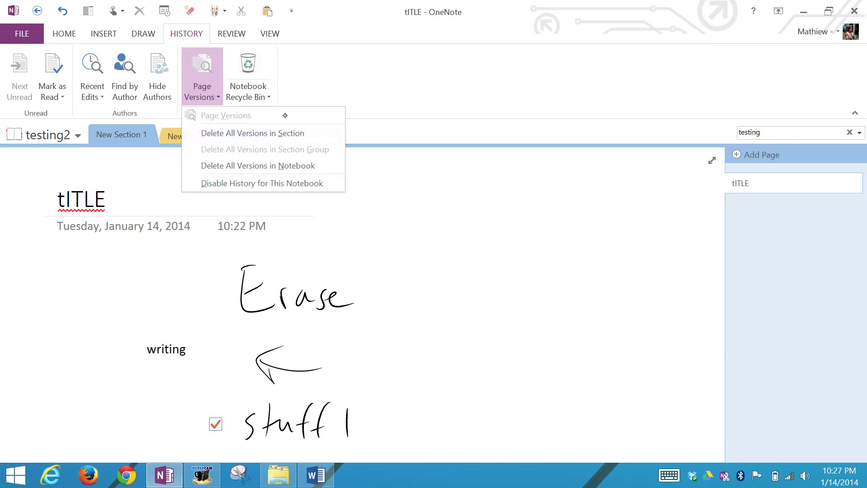
click(285, 133)
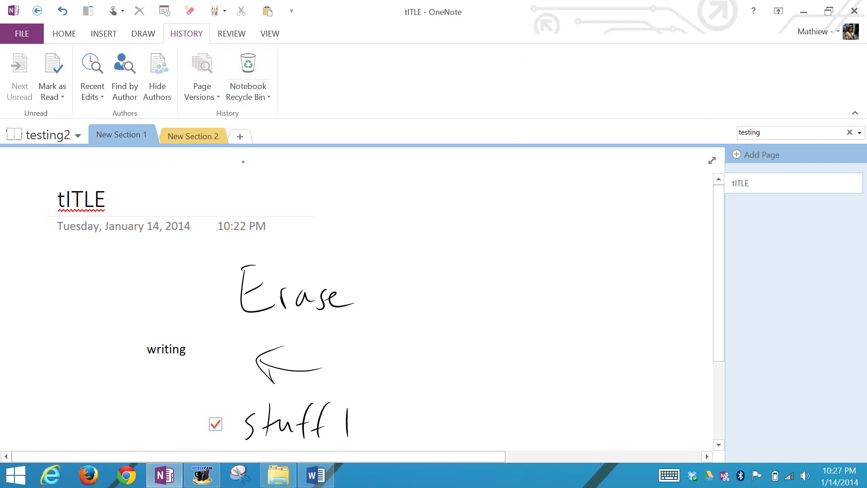
click(156, 35)
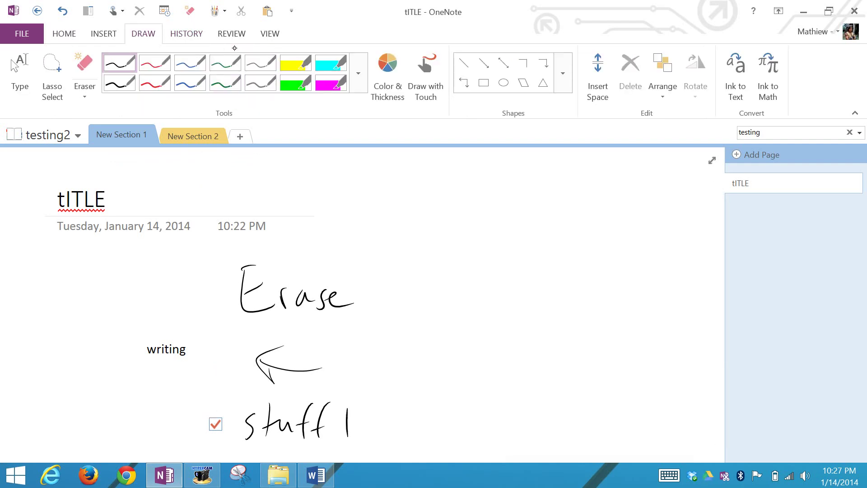
click(183, 37)
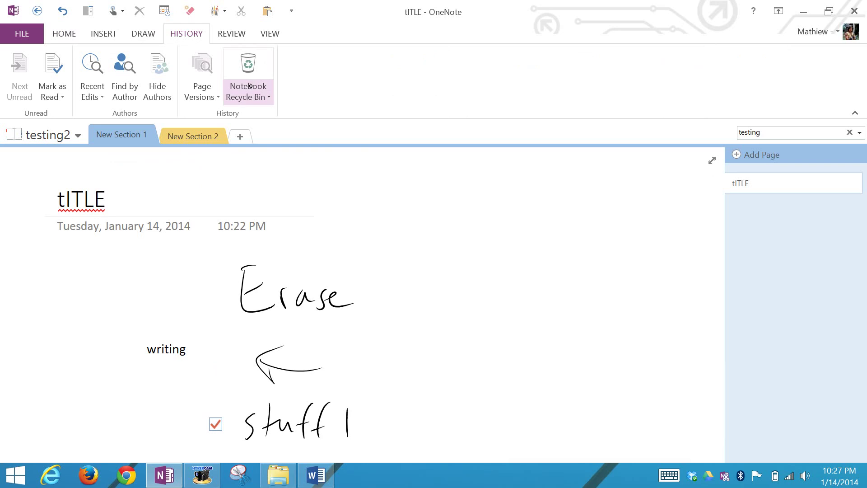
click(250, 85)
click(103, 34)
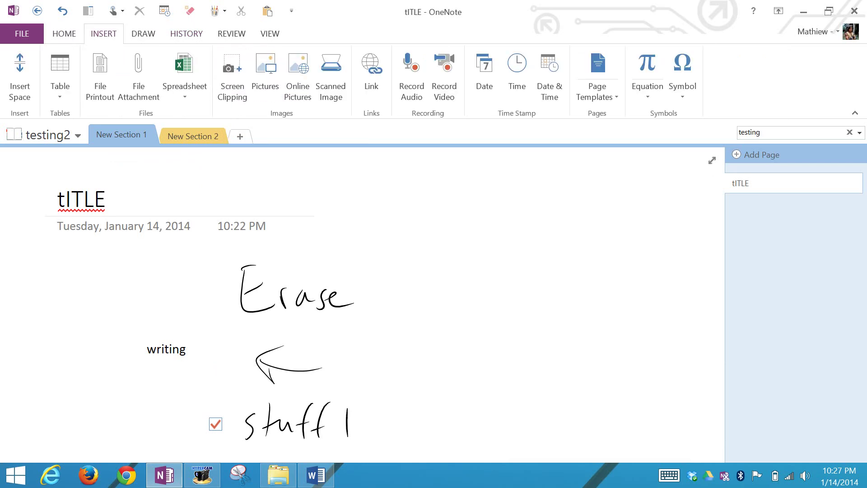
- Look over the whole notes page, from its title down to the handwritten To Do items
click(64, 33)
scroll(116, 251, down, 3)
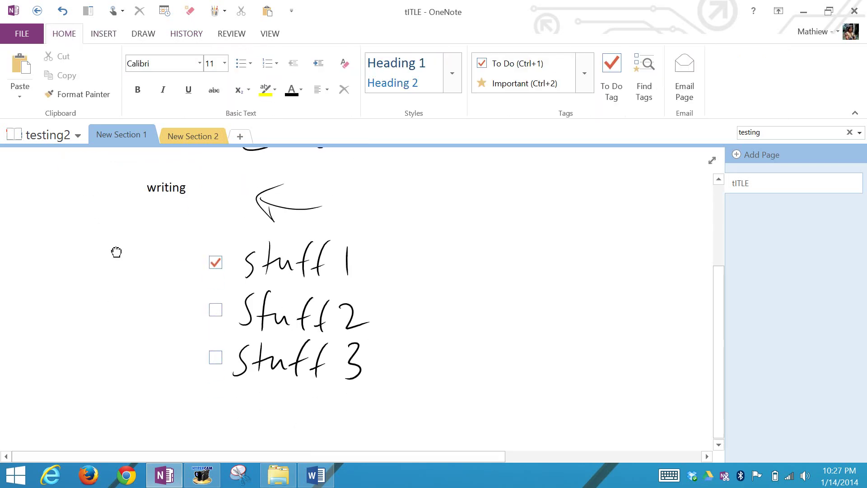
scroll(133, 354, up, 2)
scroll(102, 217, down, 3)
scroll(357, 298, down, 3)
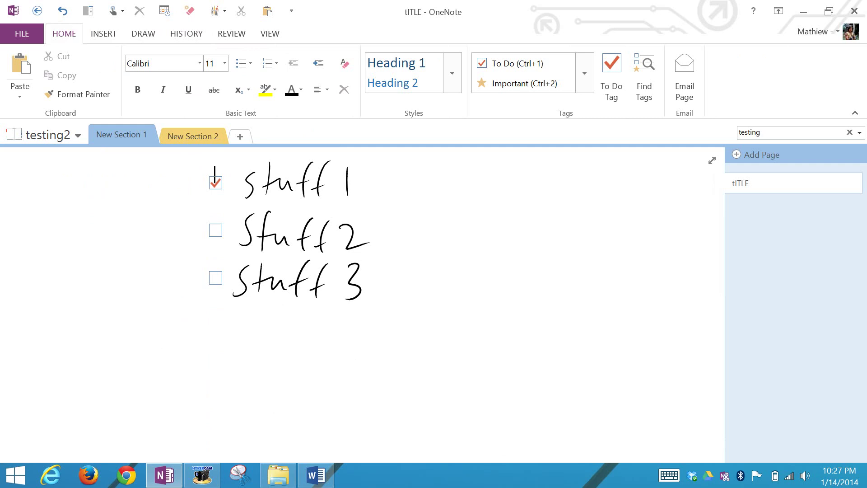
scroll(357, 298, up, 4)
scroll(357, 299, up, 5)
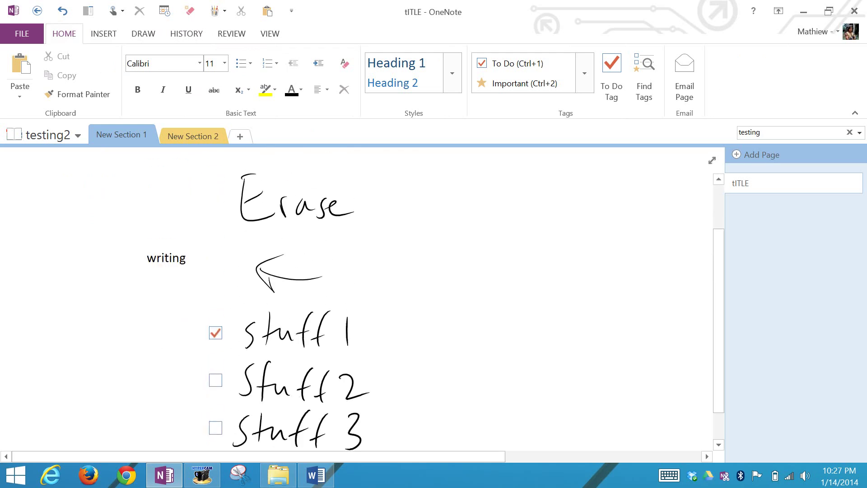
scroll(357, 299, down, 2)
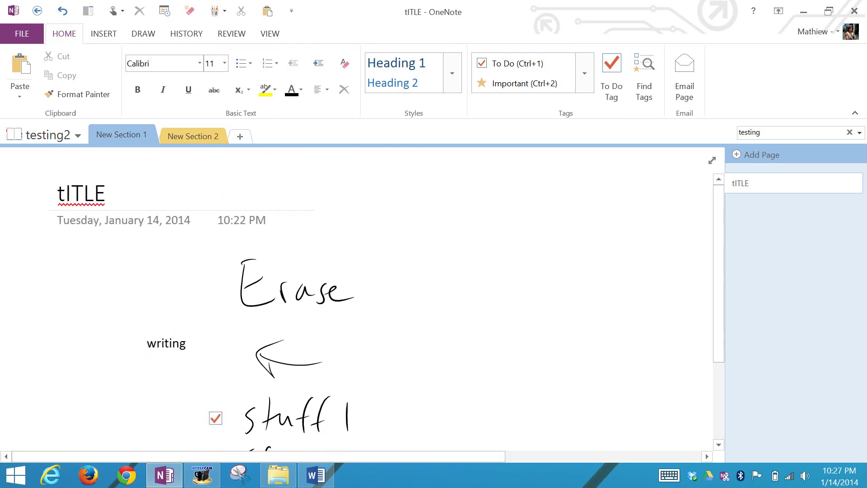
scroll(357, 298, right, 1)
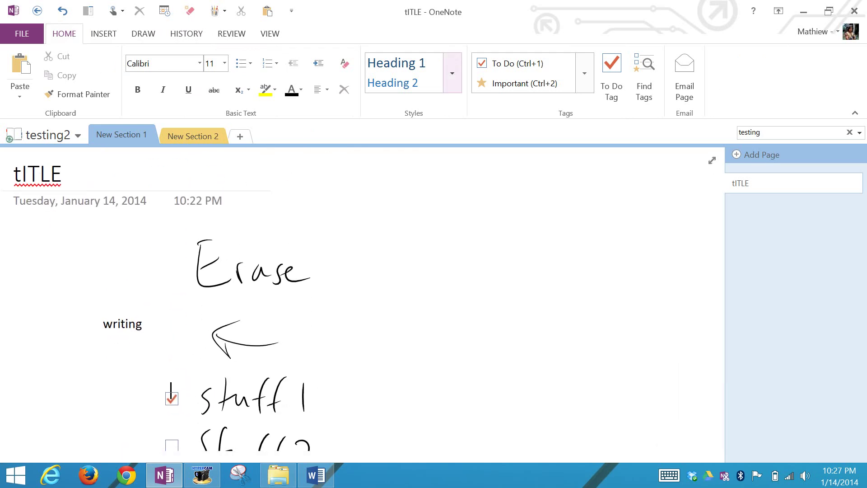
- Switch to the OneNoteTutorial document in Word, circle the photo of paper notes in ink and draw an arrow pointing at the circle
key(alt+Tab)
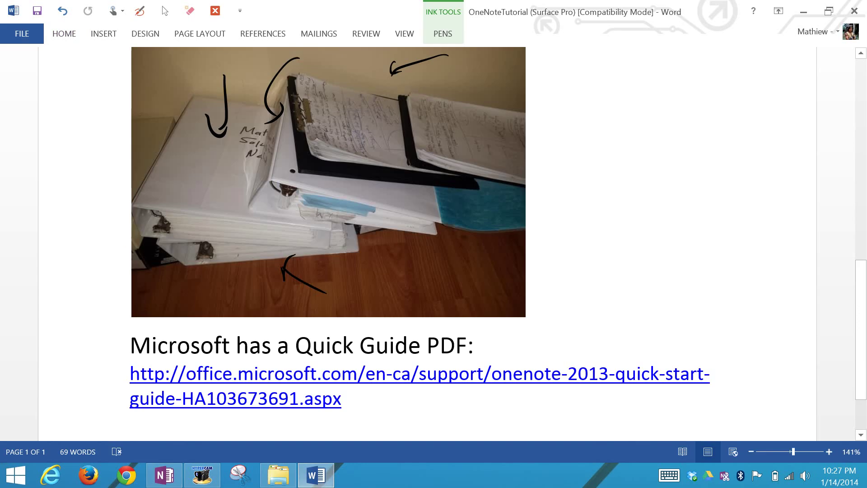
mouse_move(514, 94)
mouse_down()
mouse_move(209, 108)
mouse_move(520, 75)
mouse_up()
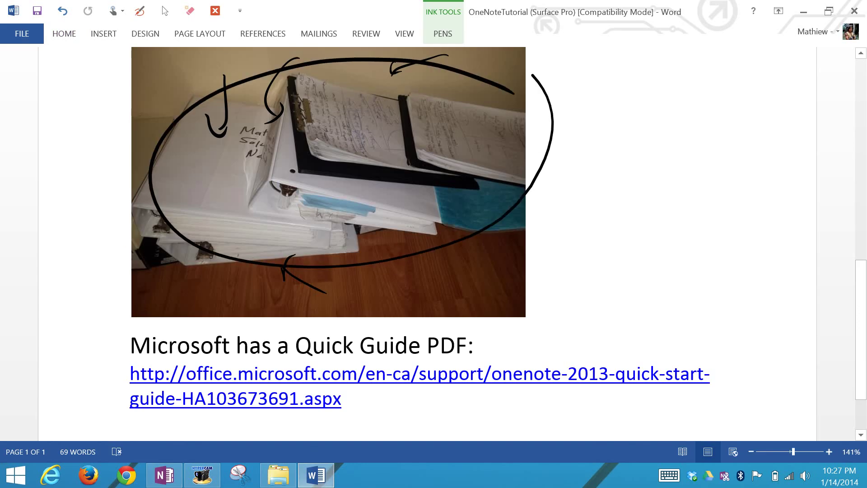
mouse_move(537, 261)
mouse_down()
mouse_move(479, 231)
mouse_move(482, 256)
mouse_up()
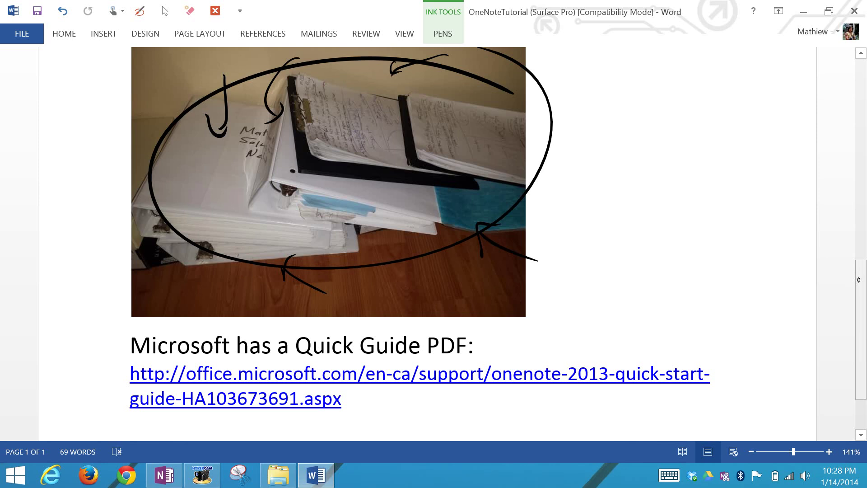
drag(864, 276, 862, 125)
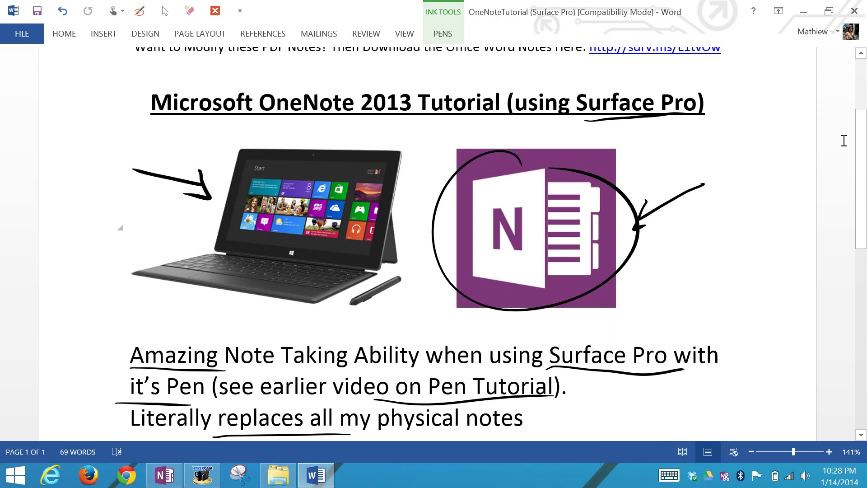
click(202, 475)
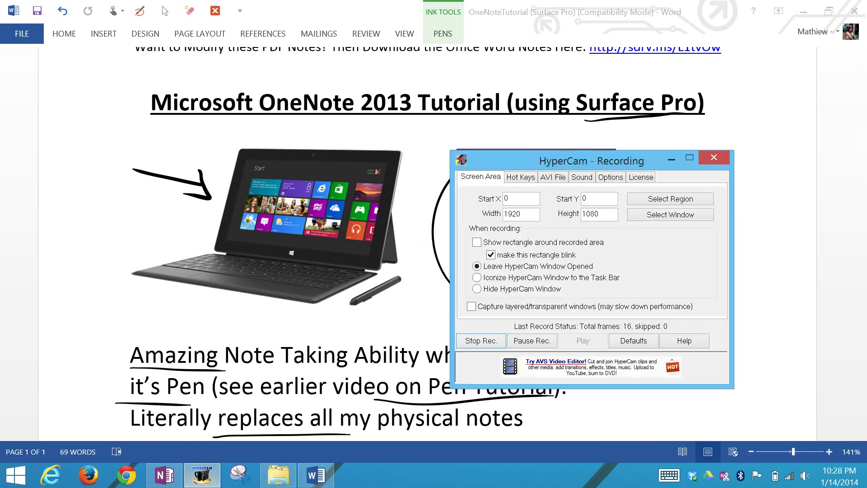